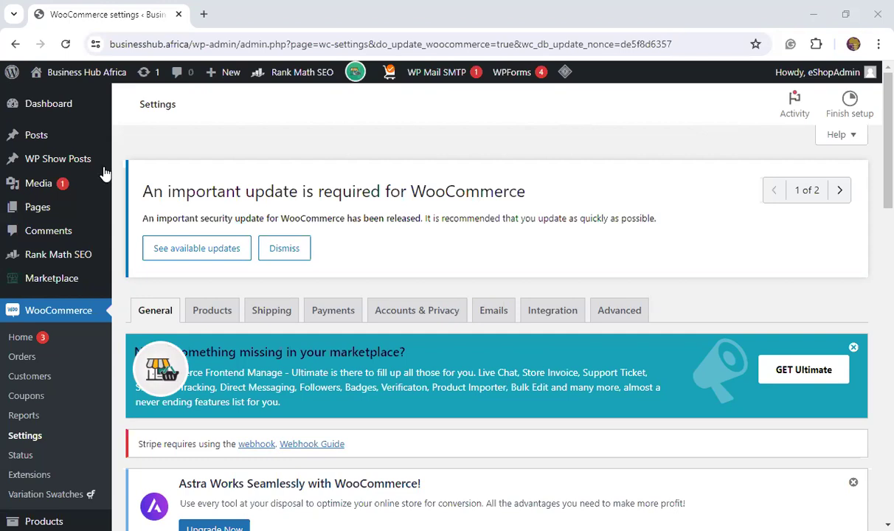
Create a new post titled "Training" and assign it to the Example category
{"action": "mouse_move", "coordinate": [39, 144]}
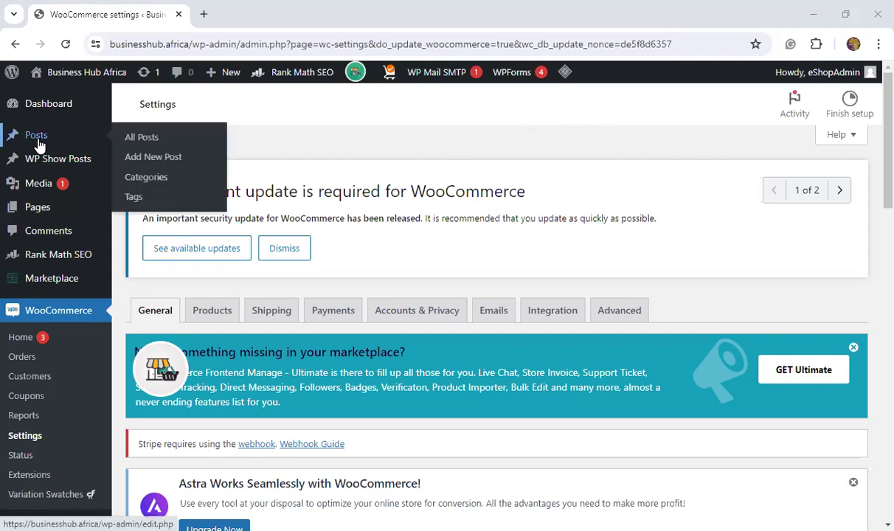
{"action": "left_click", "coordinate": [159, 159]}
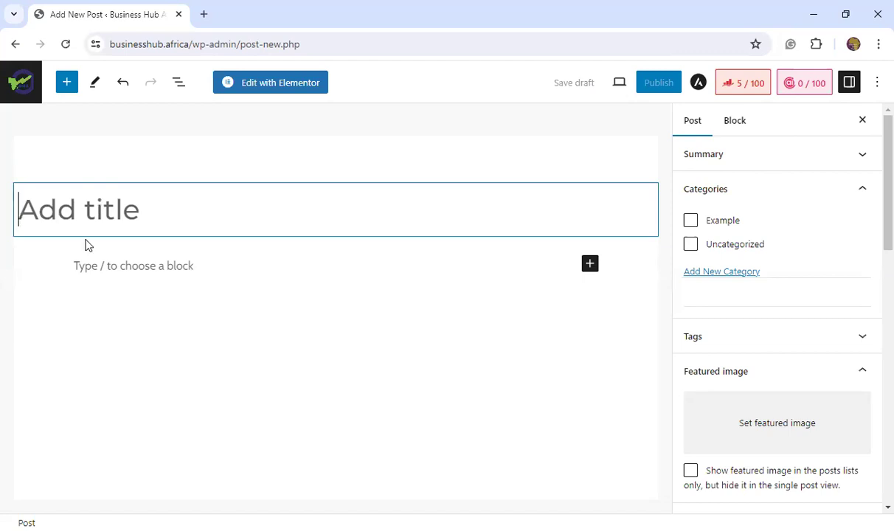
{"action": "type", "text": "Training"}
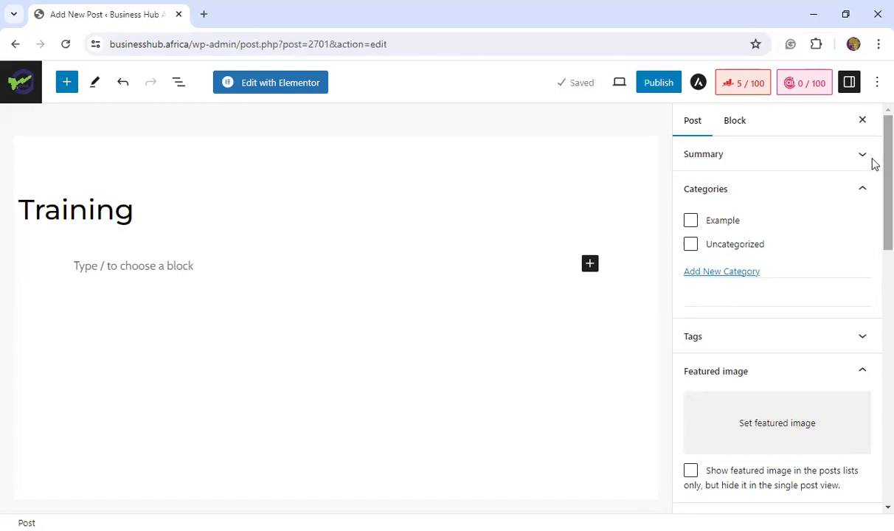
{"action": "left_click", "coordinate": [691, 223]}
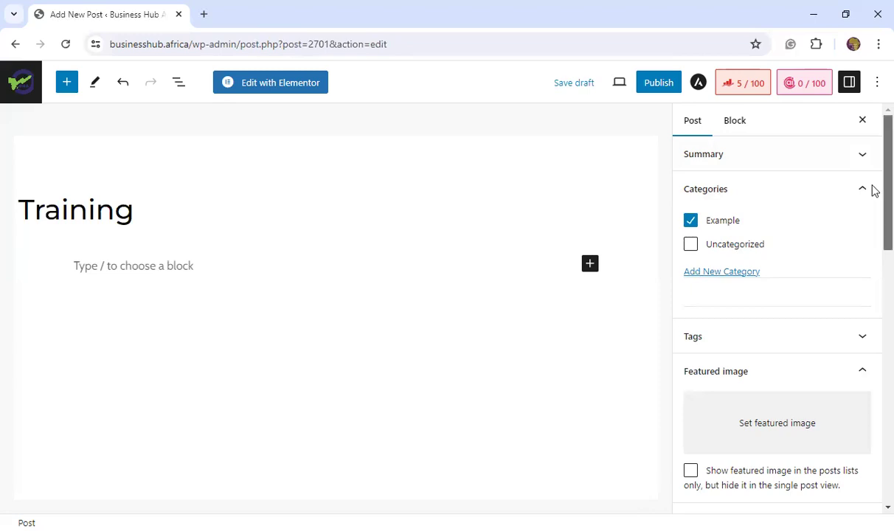
Set Followhub-Banner.png from the media library as the post's featured image
{"action": "scroll", "coordinate": [872, 189], "scroll_direction": "down", "scroll_amount": 1}
{"action": "scroll", "coordinate": [789, 212], "scroll_direction": "up", "scroll_amount": 1}
{"action": "scroll", "coordinate": [872, 243], "scroll_direction": "down", "scroll_amount": 3}
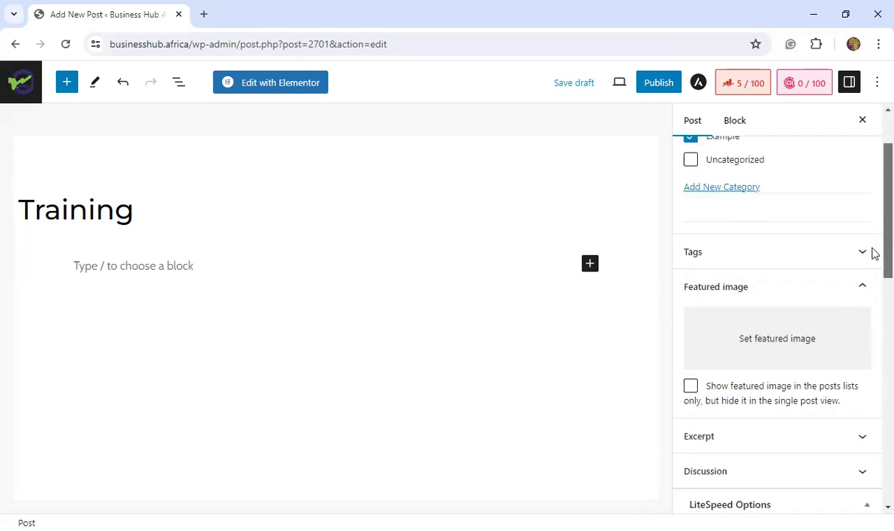
{"action": "left_click", "coordinate": [784, 307]}
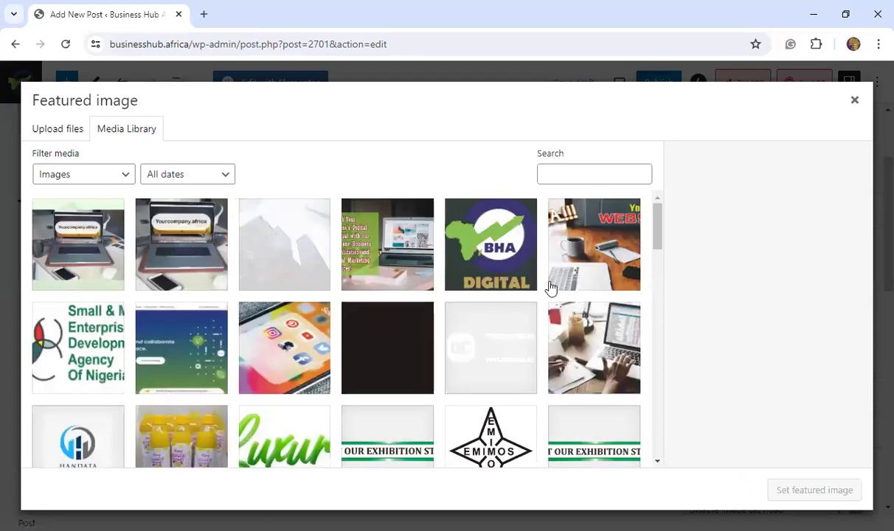
{"action": "left_click", "coordinate": [180, 335]}
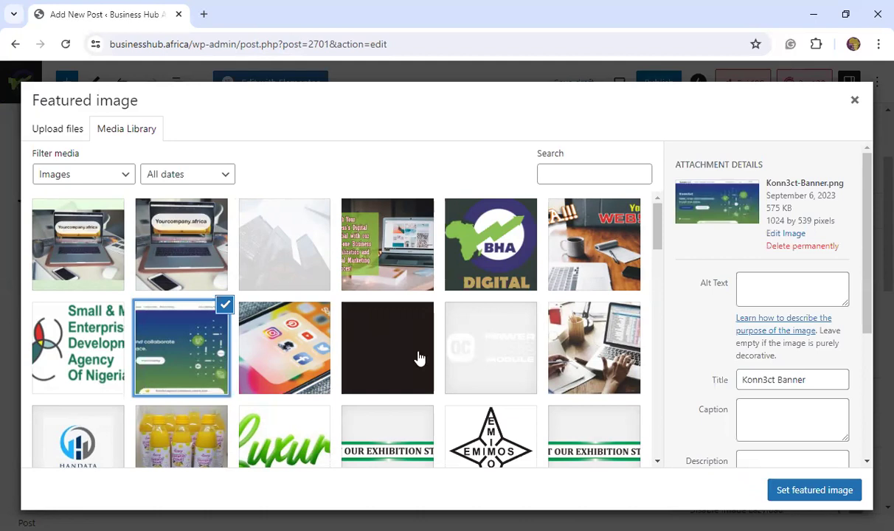
{"action": "left_click", "coordinate": [306, 359]}
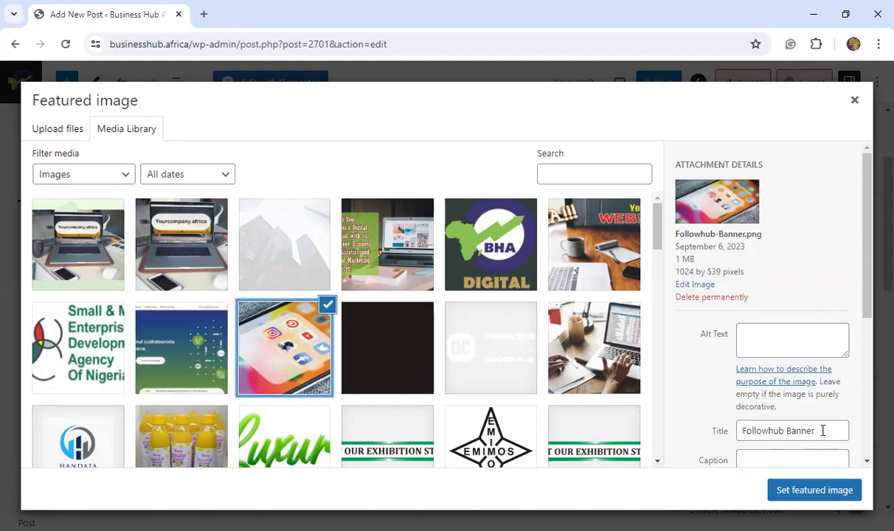
{"action": "left_click", "coordinate": [811, 505]}
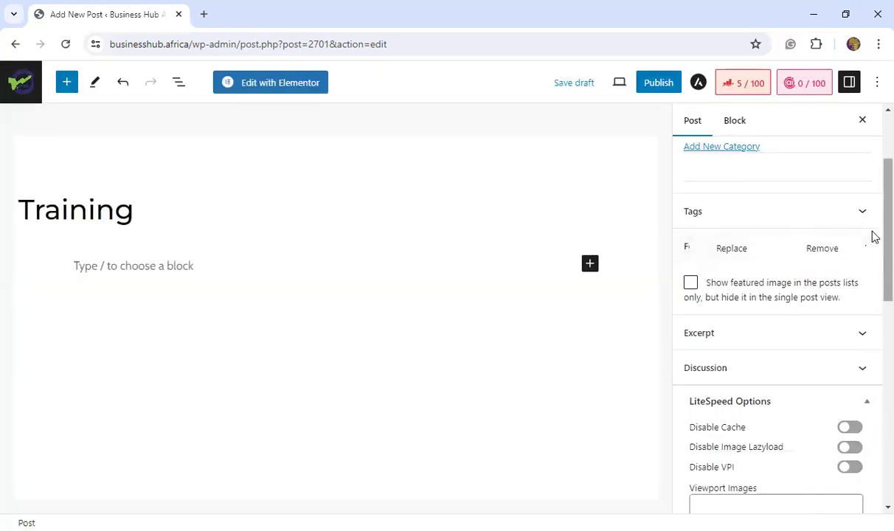
Publish the Training post immediately with public visibility
{"action": "scroll", "coordinate": [873, 281], "scroll_direction": "down", "scroll_amount": 2}
{"action": "scroll", "coordinate": [875, 295], "scroll_direction": "down", "scroll_amount": 6}
{"action": "scroll", "coordinate": [872, 503], "scroll_direction": "up", "scroll_amount": 10}
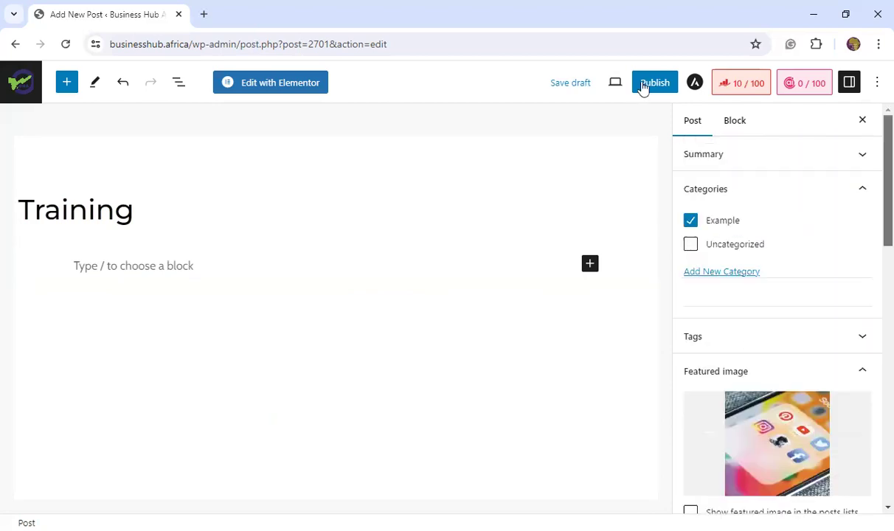
{"action": "left_click", "coordinate": [653, 82]}
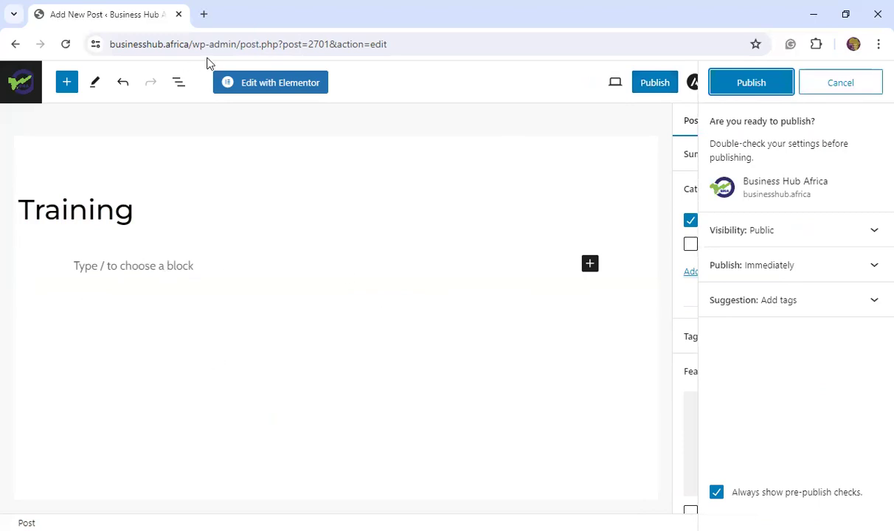
{"action": "left_click", "coordinate": [751, 87]}
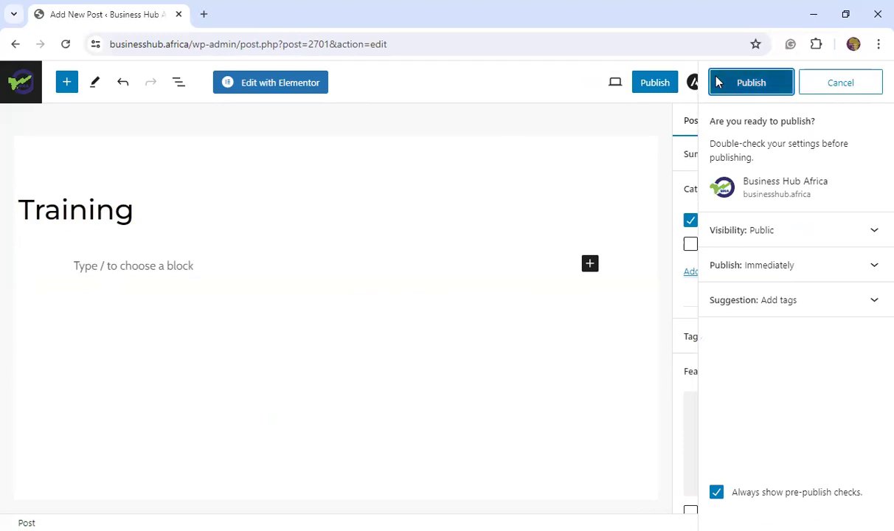
{"action": "left_click", "coordinate": [714, 82]}
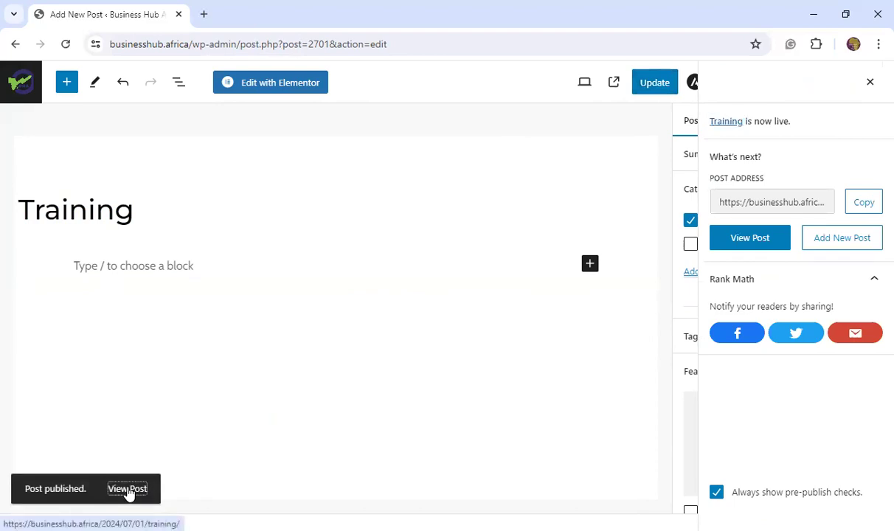
Open the published post in a new browser tab and switch the original post to editing with Elementor
{"action": "right_click", "coordinate": [126, 491]}
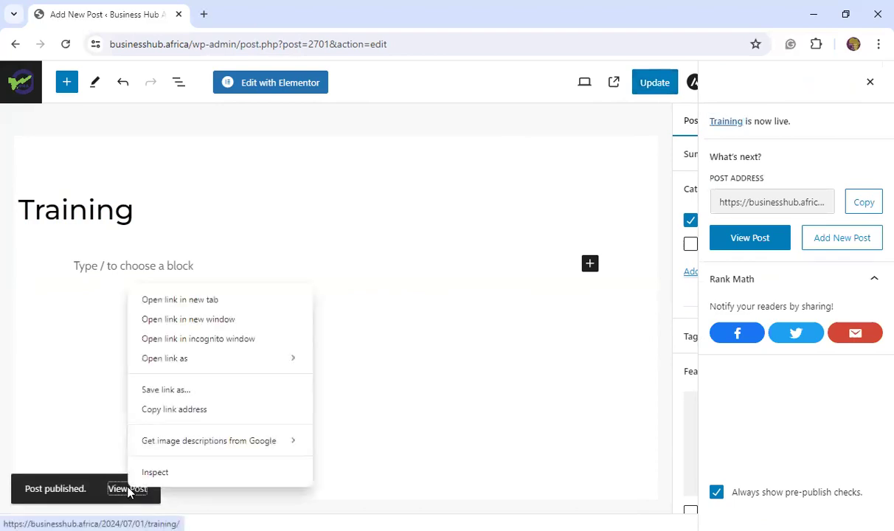
{"action": "left_click", "coordinate": [210, 306]}
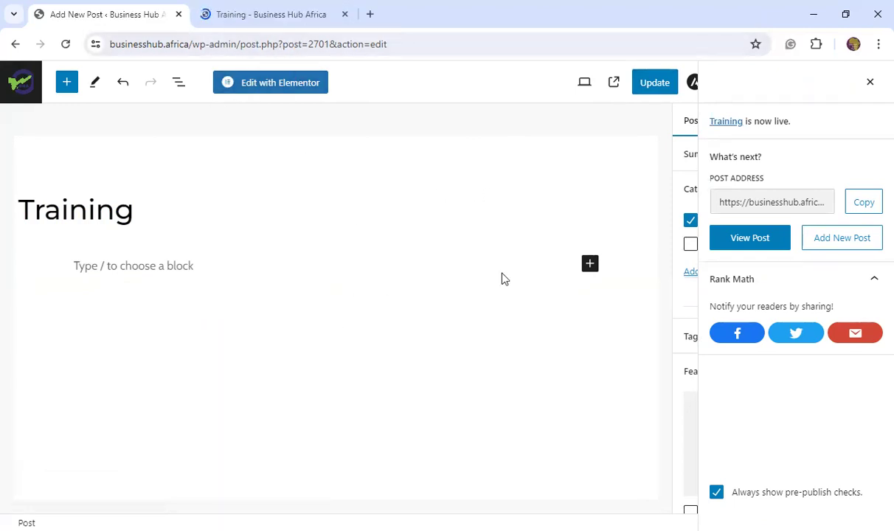
{"action": "left_click", "coordinate": [280, 87]}
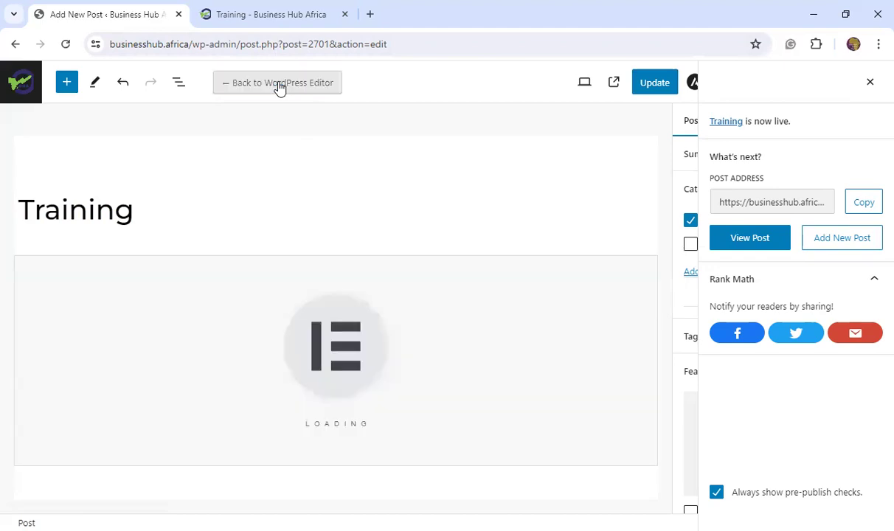
Examine the live Training post's featured image, title and category line
{"action": "left_click", "coordinate": [295, 21]}
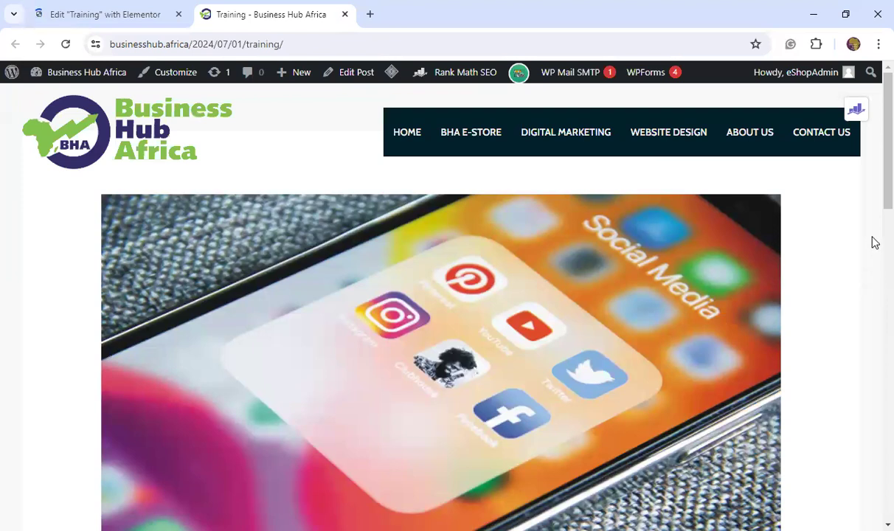
{"action": "scroll", "coordinate": [873, 222], "scroll_direction": "down", "scroll_amount": 5}
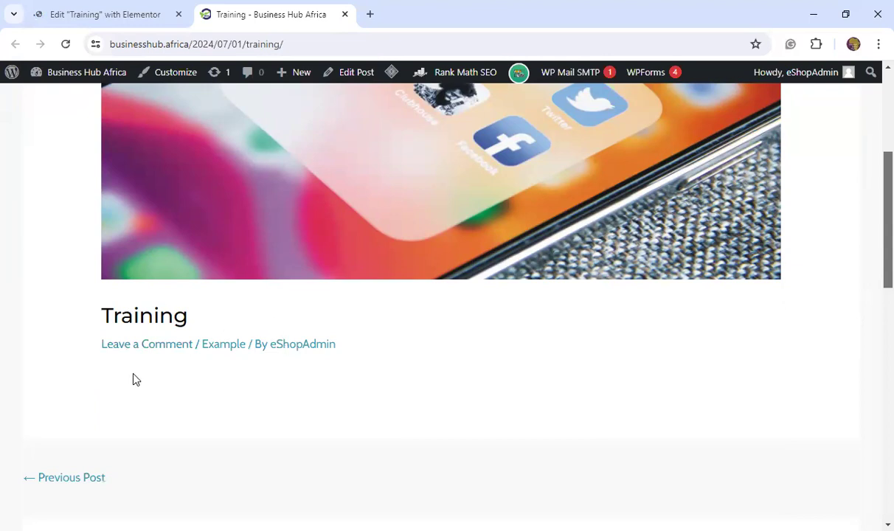
{"action": "left_click", "coordinate": [226, 346]}
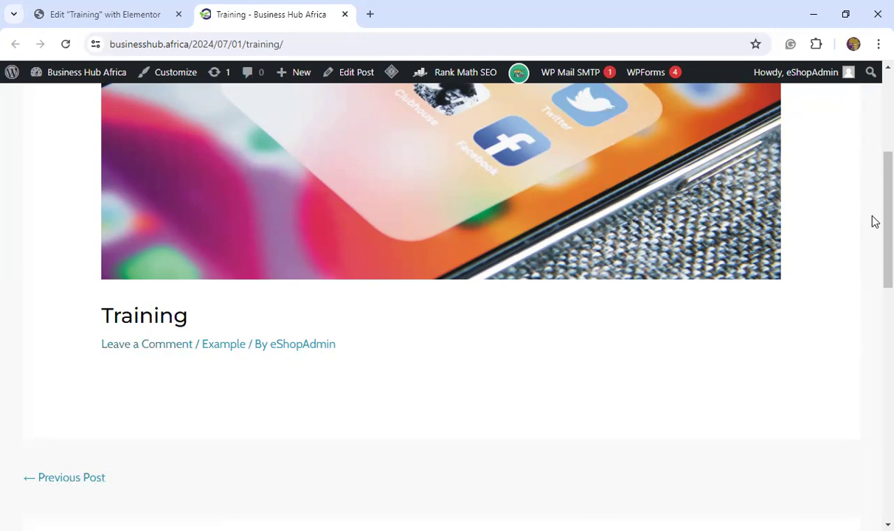
{"action": "scroll", "coordinate": [874, 221], "scroll_direction": "up", "scroll_amount": 4}
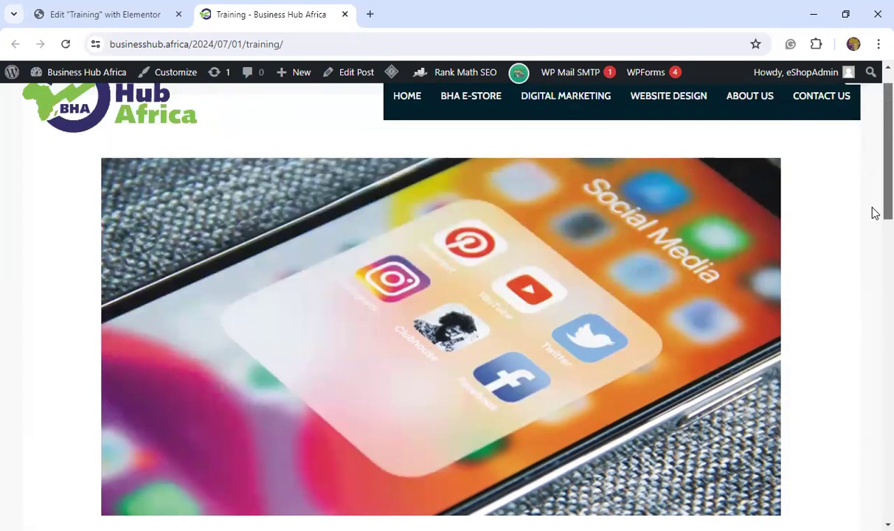
Return to the Elementor editor and add a single-column section below the post's title
{"action": "left_click", "coordinate": [78, 17]}
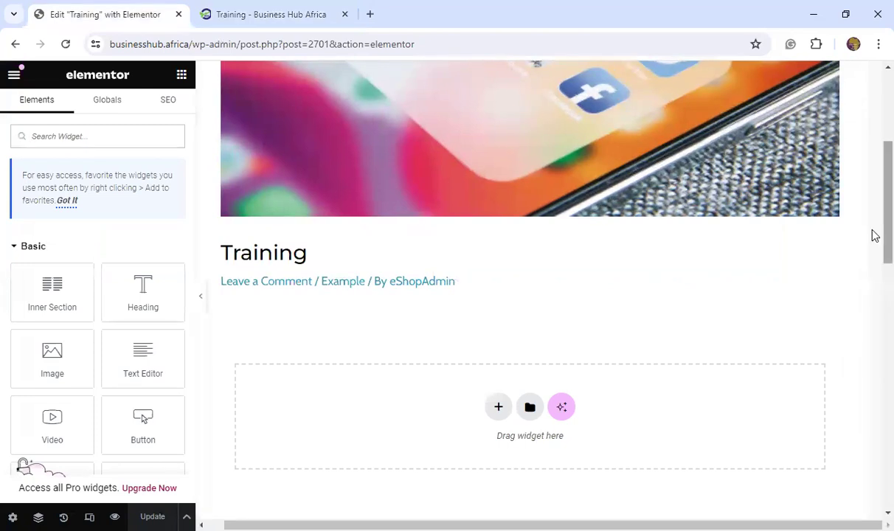
{"action": "scroll", "coordinate": [874, 162], "scroll_direction": "up", "scroll_amount": 3}
{"action": "scroll", "coordinate": [873, 161], "scroll_direction": "up", "scroll_amount": 1}
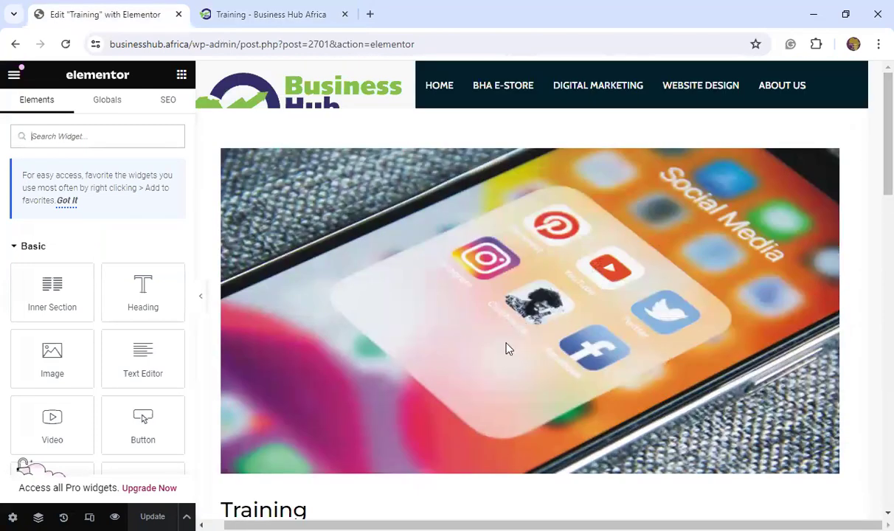
{"action": "scroll", "coordinate": [872, 174], "scroll_direction": "down", "scroll_amount": 4}
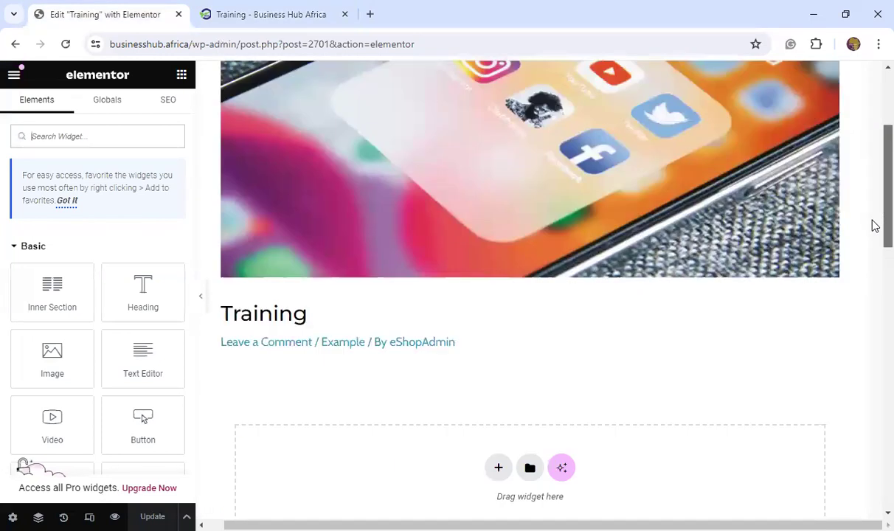
{"action": "scroll", "coordinate": [873, 258], "scroll_direction": "down", "scroll_amount": 2}
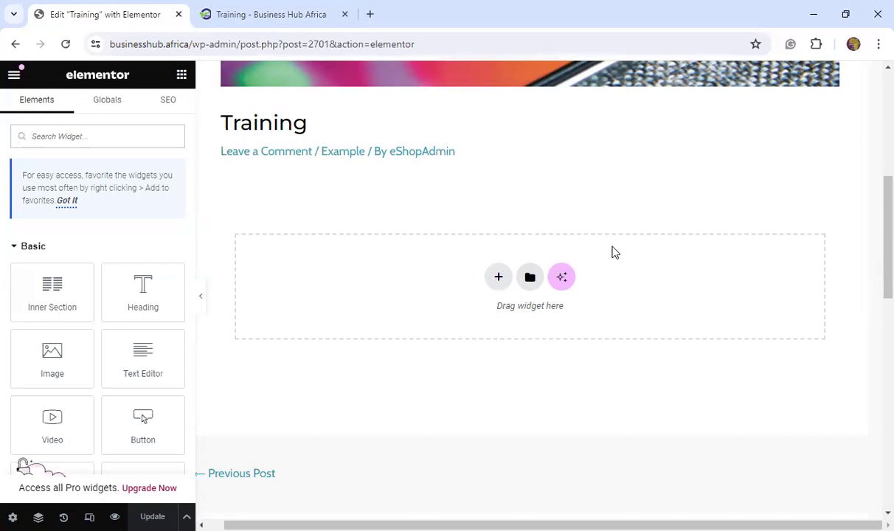
{"action": "left_click", "coordinate": [498, 280]}
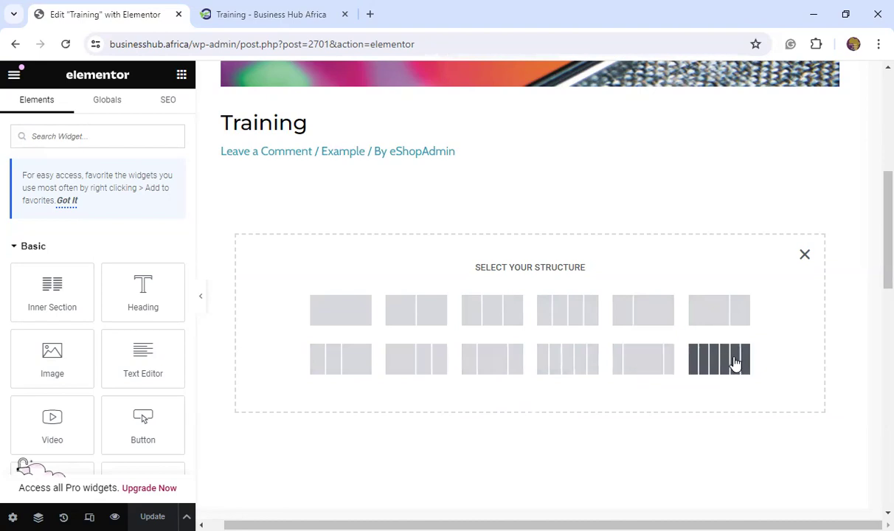
{"action": "left_click", "coordinate": [330, 324]}
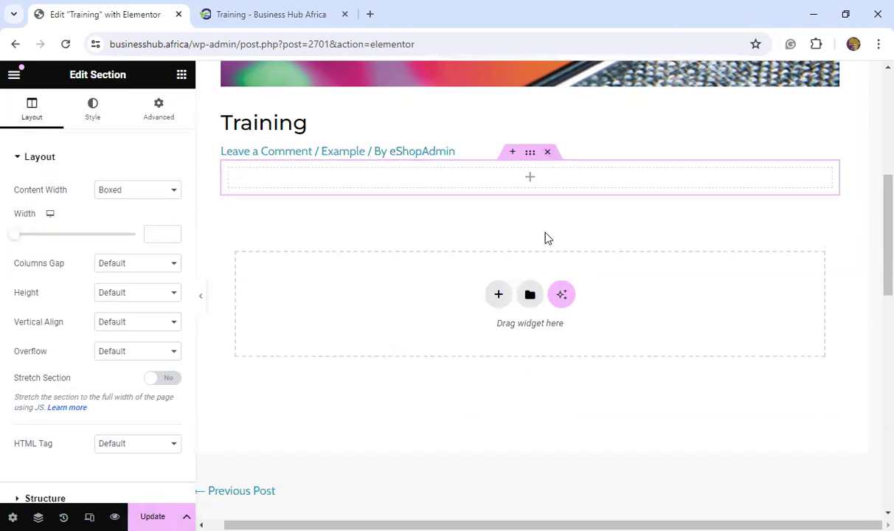
Add a Text Editor widget to the empty single-column section
{"action": "left_click", "coordinate": [182, 78]}
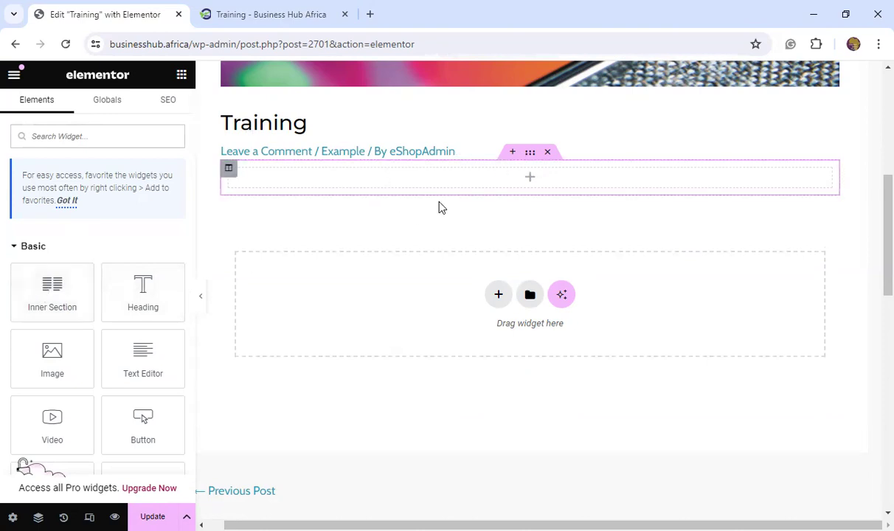
{"action": "left_click_drag", "start_coordinate": [139, 292], "coordinate": [112, 309]}
{"action": "left_click_drag", "start_coordinate": [146, 353], "coordinate": [533, 184]}
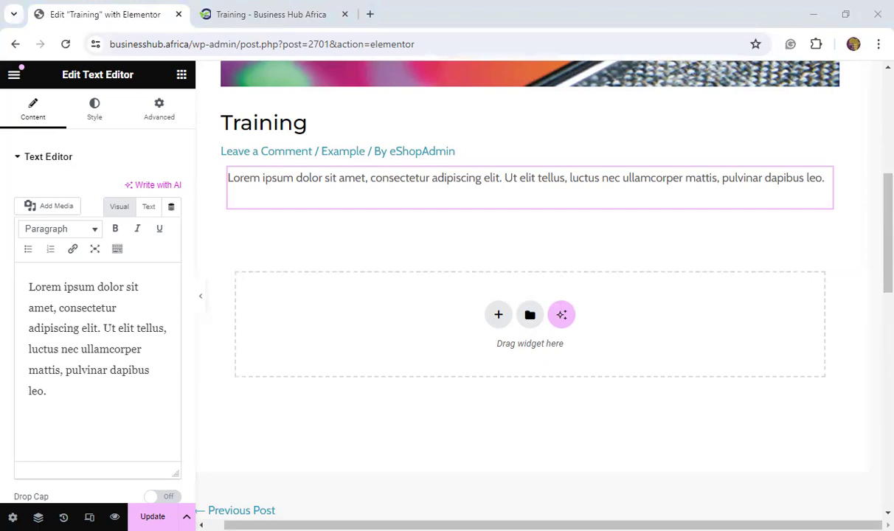
Replace the widget's placeholder text with the copied "OUR SOLUTION: BUSINESS HUB AFRICA" article
{"action": "left_click", "coordinate": [77, 287]}
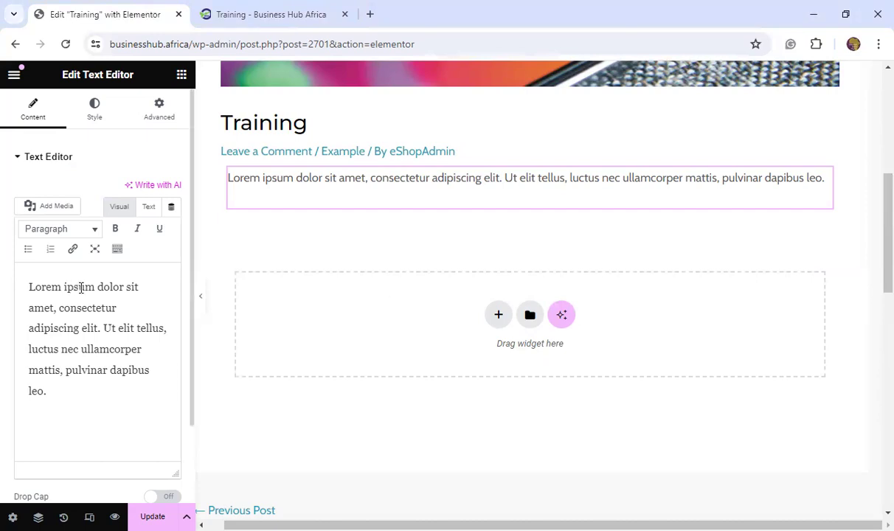
{"action": "key", "text": "ctrl+a"}
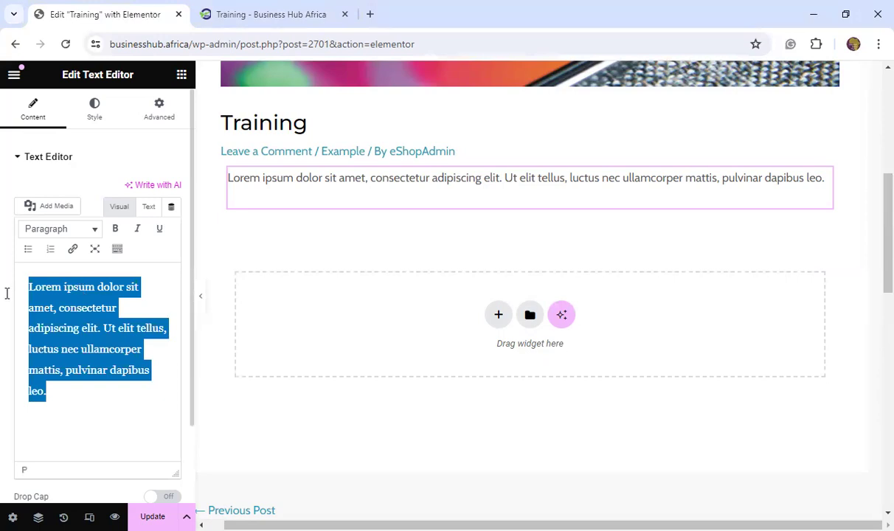
{"action": "key", "text": "ctrl+v"}
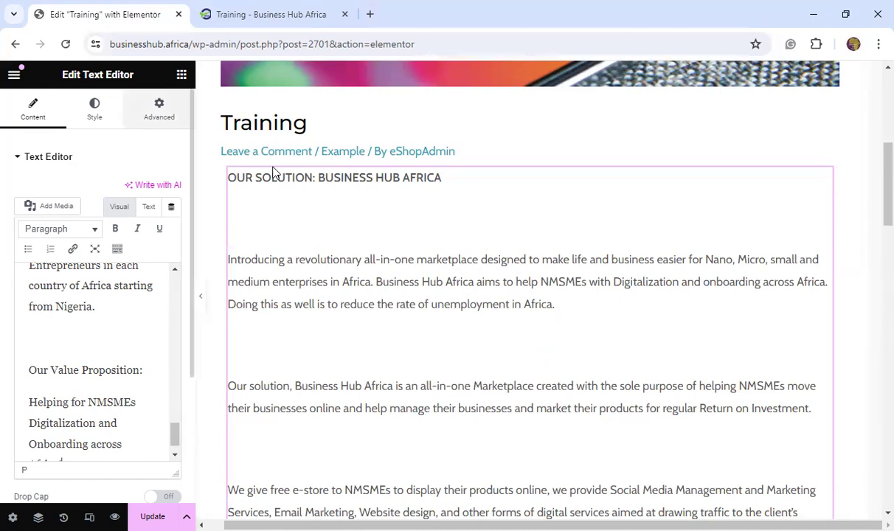
Add a Button widget directly below the last line of the article text
{"action": "key", "text": "Delete"}
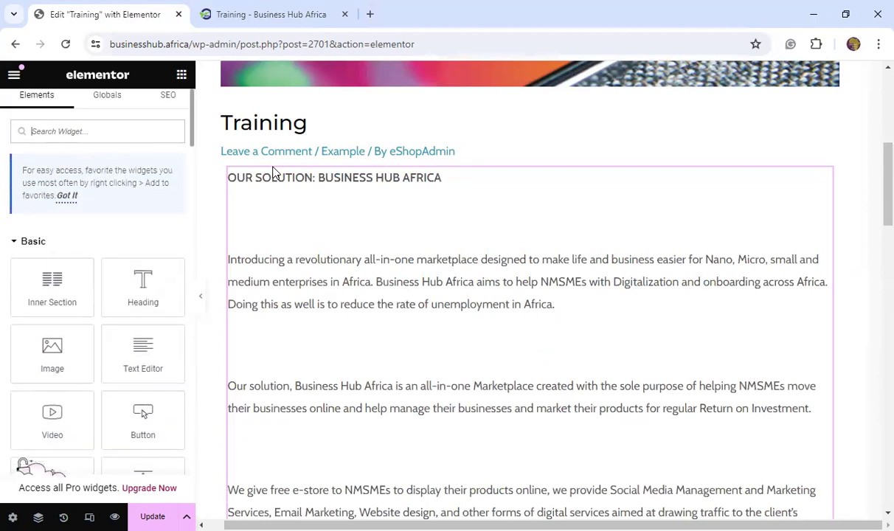
{"action": "left_click_drag", "start_coordinate": [51, 251], "coordinate": [125, 264]}
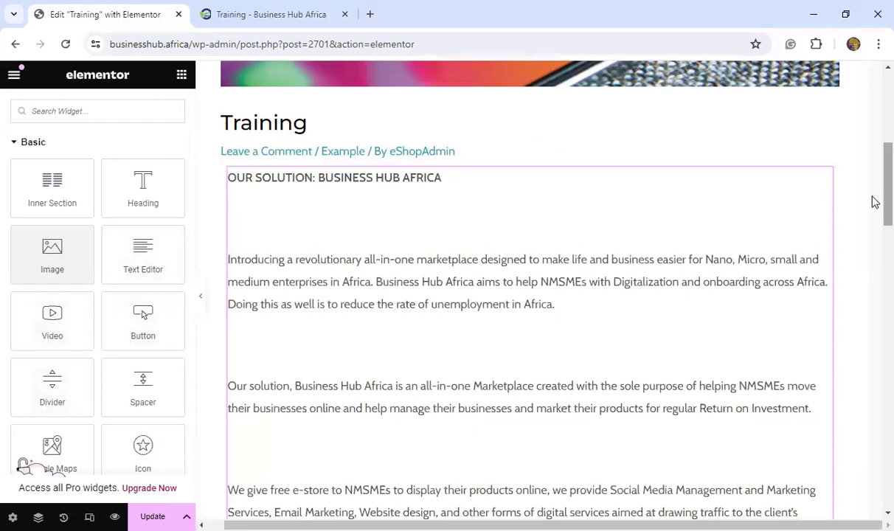
{"action": "left_click_drag", "start_coordinate": [875, 202], "coordinate": [874, 326]}
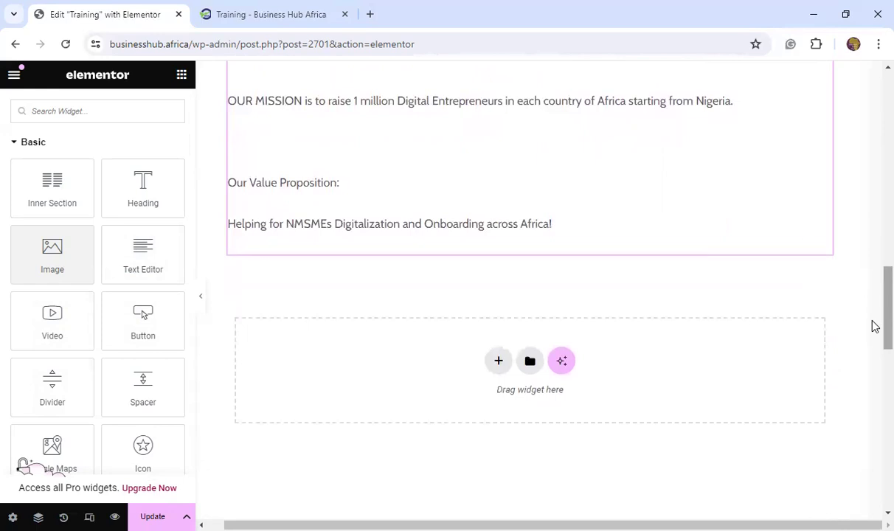
{"action": "left_click_drag", "start_coordinate": [140, 312], "coordinate": [490, 237]}
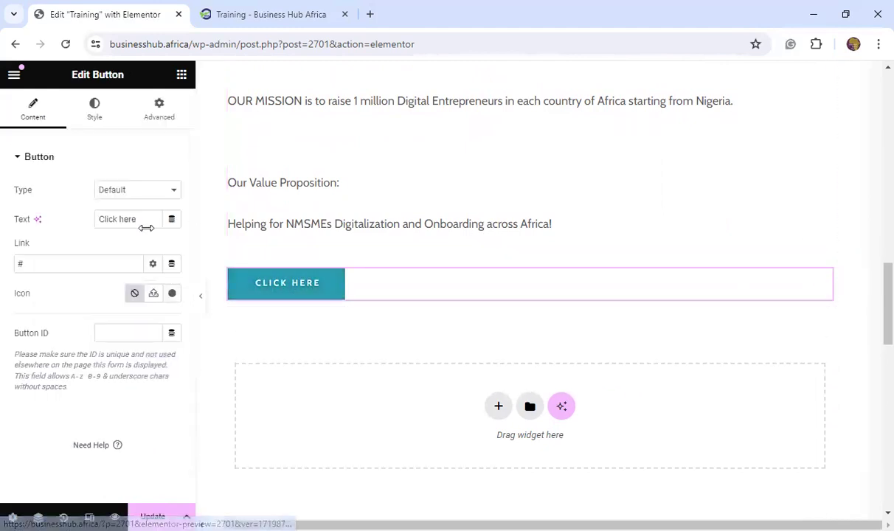
Look through the available widgets in the Basic, Pro and remaining categories, and review the article from its beginning
{"action": "left_click", "coordinate": [181, 75]}
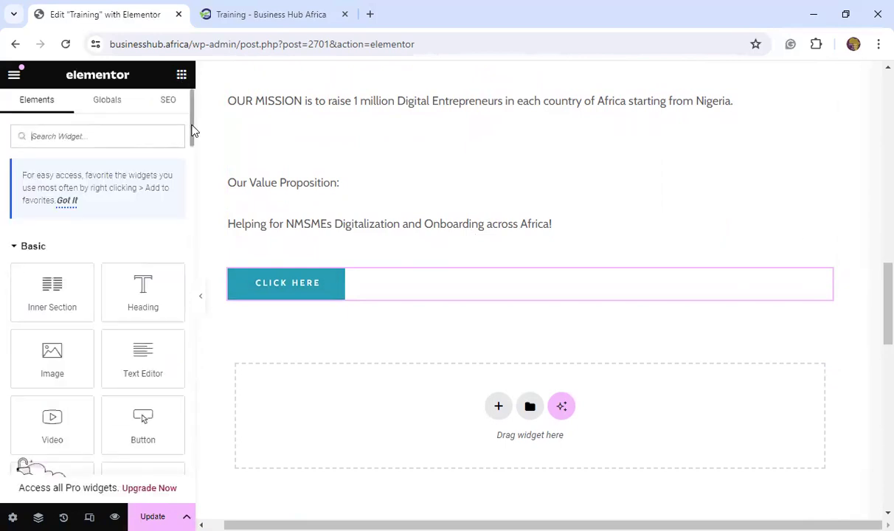
{"action": "left_click_drag", "start_coordinate": [194, 130], "coordinate": [202, 181]}
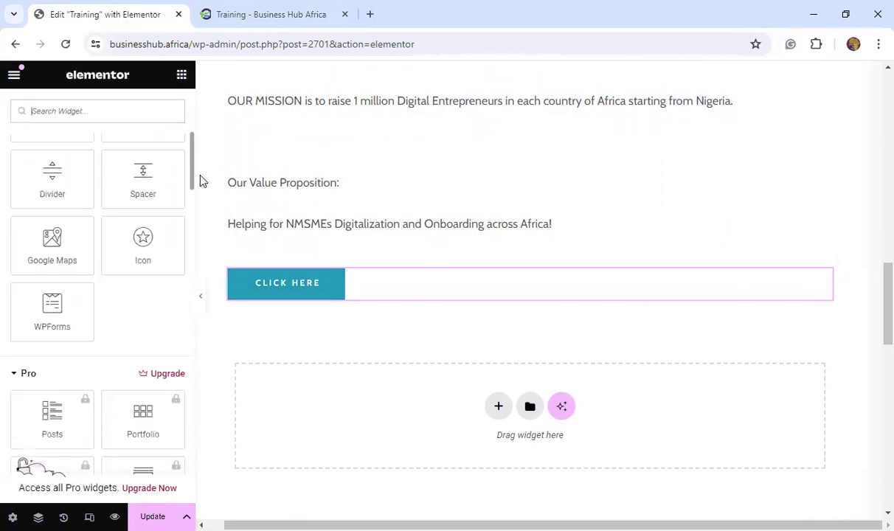
{"action": "scroll", "coordinate": [23, 339], "scroll_direction": "down", "scroll_amount": 8}
{"action": "scroll", "coordinate": [32, 333], "scroll_direction": "up", "scroll_amount": 2}
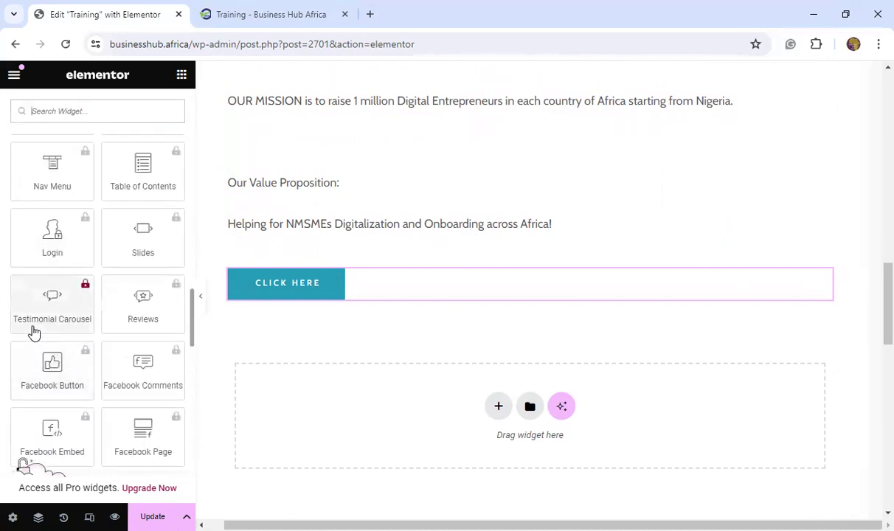
{"action": "scroll", "coordinate": [40, 286], "scroll_direction": "up", "scroll_amount": 7}
{"action": "scroll", "coordinate": [126, 240], "scroll_direction": "down", "scroll_amount": 1}
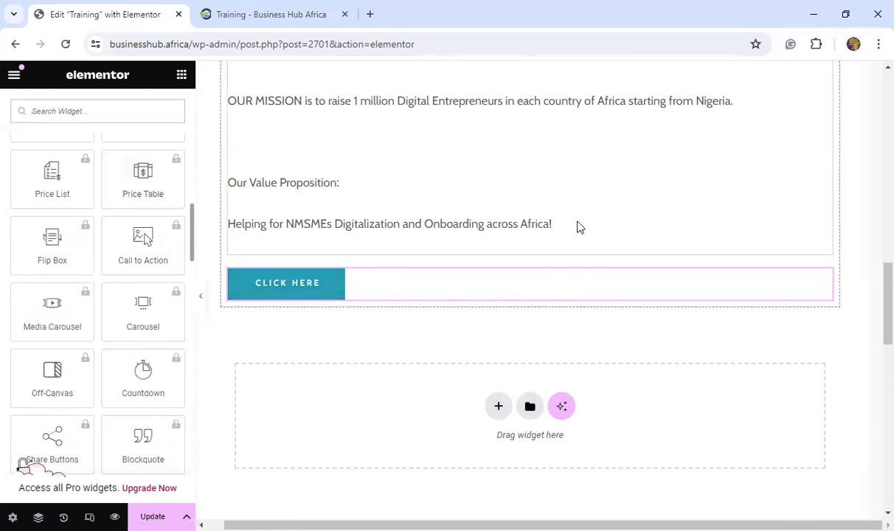
{"action": "left_click_drag", "start_coordinate": [888, 317], "coordinate": [864, 197]}
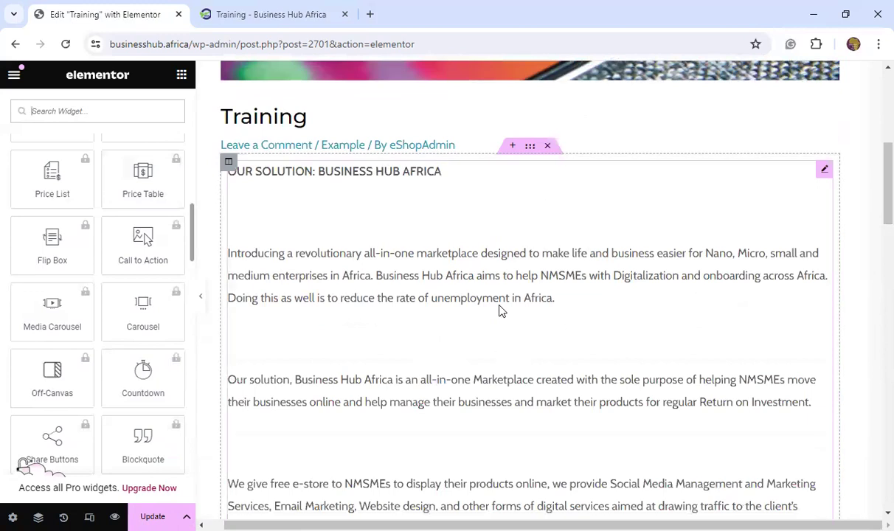
{"action": "scroll", "coordinate": [97, 295], "scroll_direction": "down", "scroll_amount": 15}
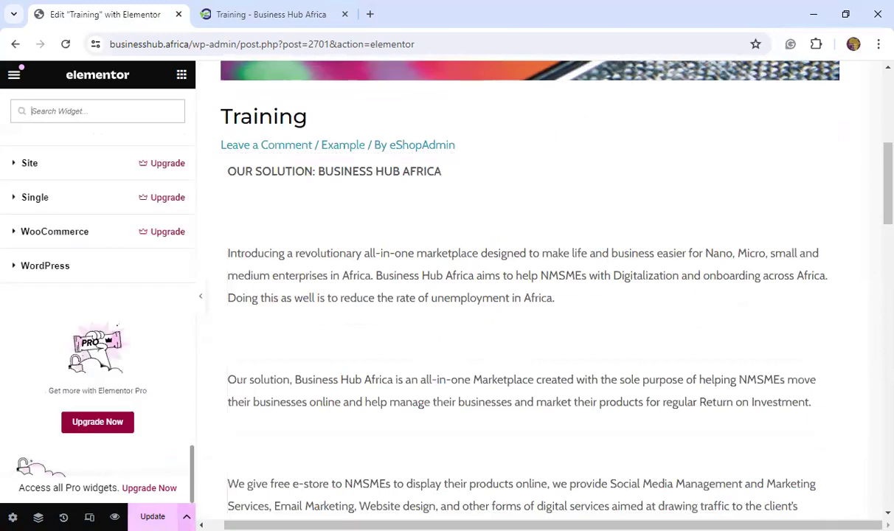
Save the post with its new article and button, and check the refreshed live Training page
{"action": "left_click", "coordinate": [153, 516]}
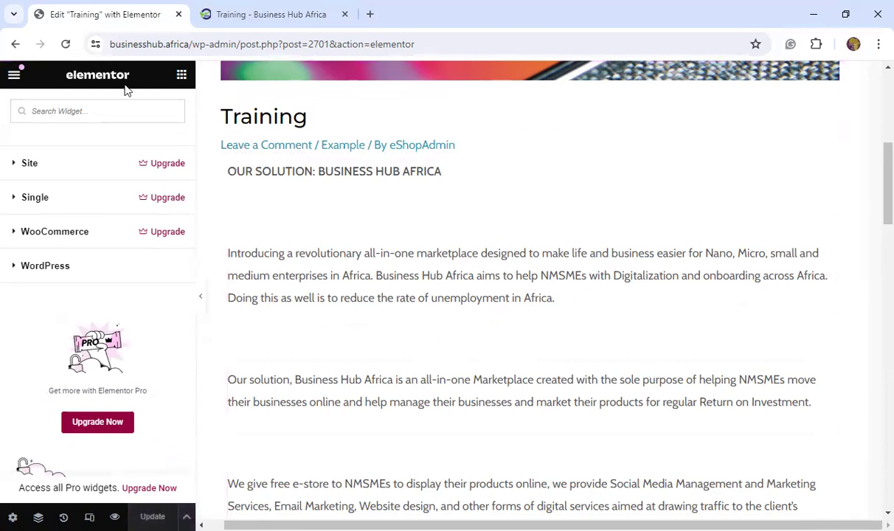
{"action": "key", "text": "ctrl+Tab"}
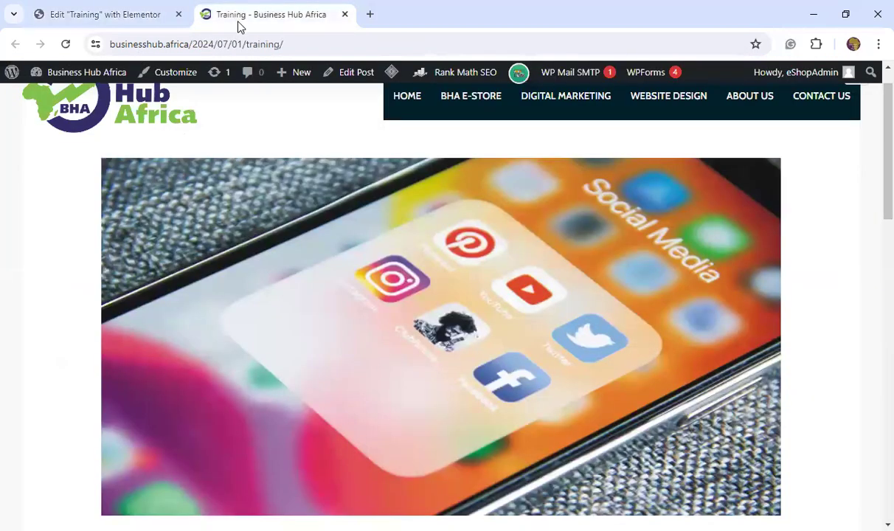
{"action": "left_click", "coordinate": [65, 46]}
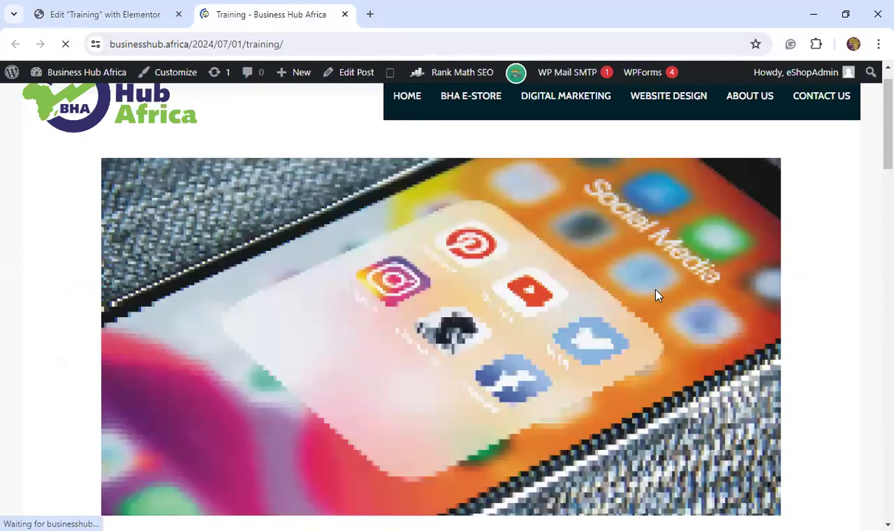
{"action": "scroll", "coordinate": [874, 135], "scroll_direction": "down", "scroll_amount": 5}
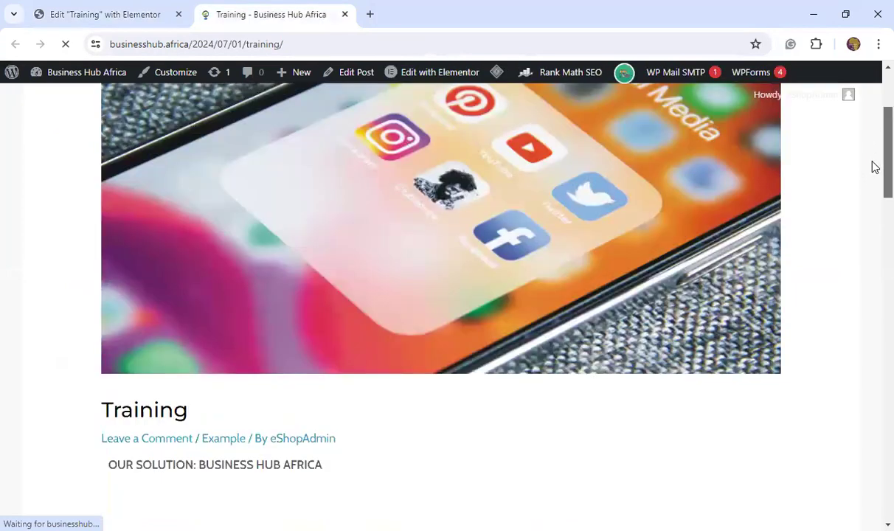
{"action": "scroll", "coordinate": [872, 220], "scroll_direction": "down", "scroll_amount": 2}
{"action": "left_click_drag", "start_coordinate": [874, 245], "coordinate": [874, 149]}
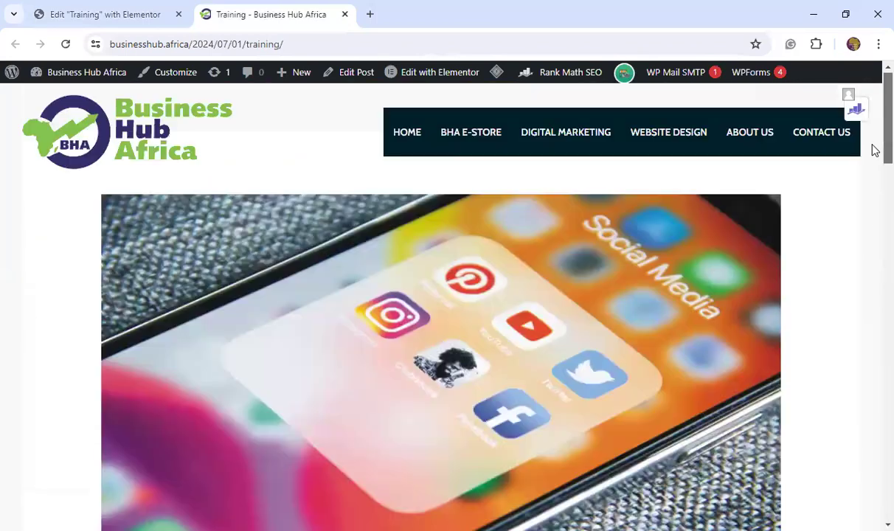
Return to the Elementor editor and set the article Text Editor widget's text color to grey #8A8A8A
{"action": "left_click", "coordinate": [135, 19]}
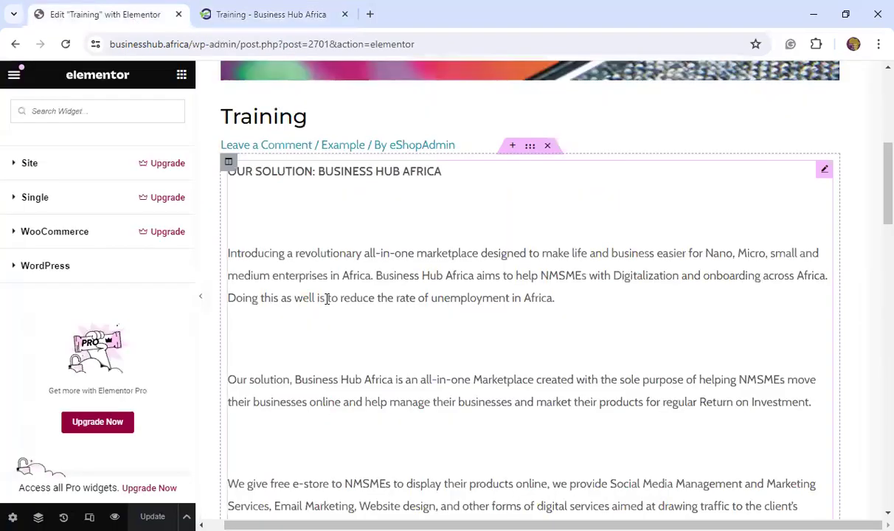
{"action": "left_click", "coordinate": [333, 295]}
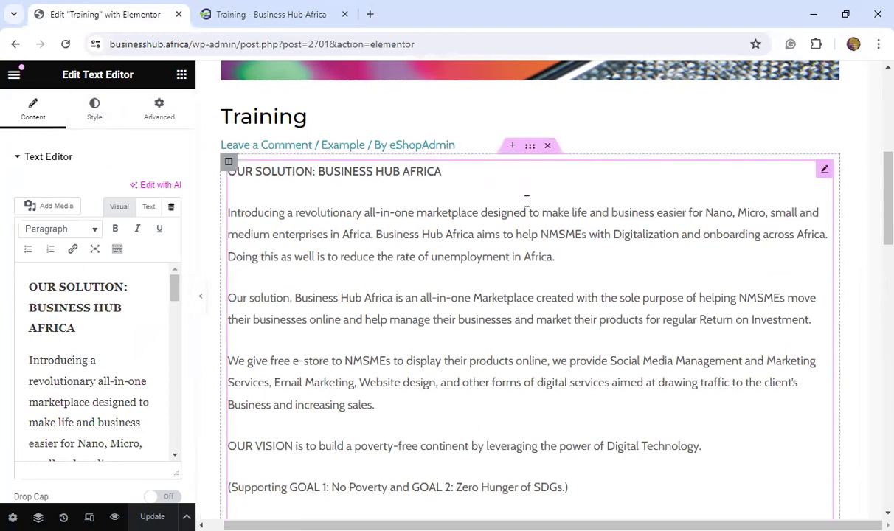
{"action": "left_click", "coordinate": [97, 119]}
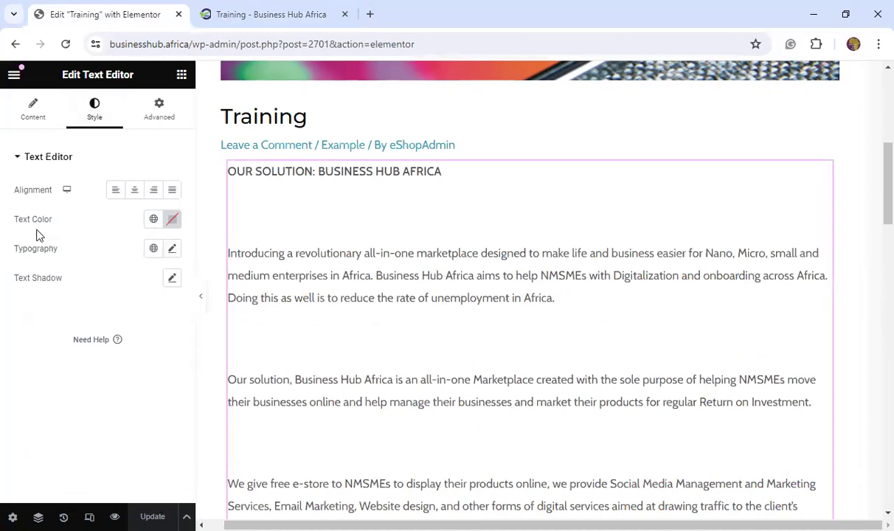
{"action": "left_click", "coordinate": [172, 230]}
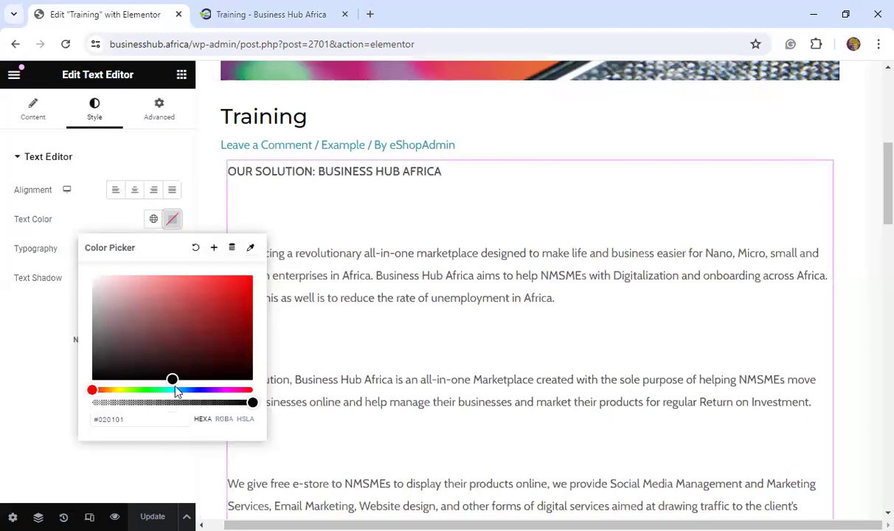
{"action": "mouse_move", "coordinate": [237, 309]}
{"action": "left_mouse_down"}
{"action": "mouse_move", "coordinate": [248, 284]}
{"action": "mouse_move", "coordinate": [98, 283]}
{"action": "mouse_move", "coordinate": [93, 382]}
{"action": "mouse_move", "coordinate": [258, 391]}
{"action": "mouse_move", "coordinate": [249, 347]}
{"action": "mouse_move", "coordinate": [254, 276]}
{"action": "mouse_move", "coordinate": [244, 267]}
{"action": "mouse_move", "coordinate": [231, 289]}
{"action": "mouse_move", "coordinate": [208, 295]}
{"action": "mouse_move", "coordinate": [155, 275]}
{"action": "mouse_move", "coordinate": [96, 280]}
{"action": "mouse_move", "coordinate": [104, 371]}
{"action": "mouse_move", "coordinate": [253, 379]}
{"action": "left_mouse_up"}
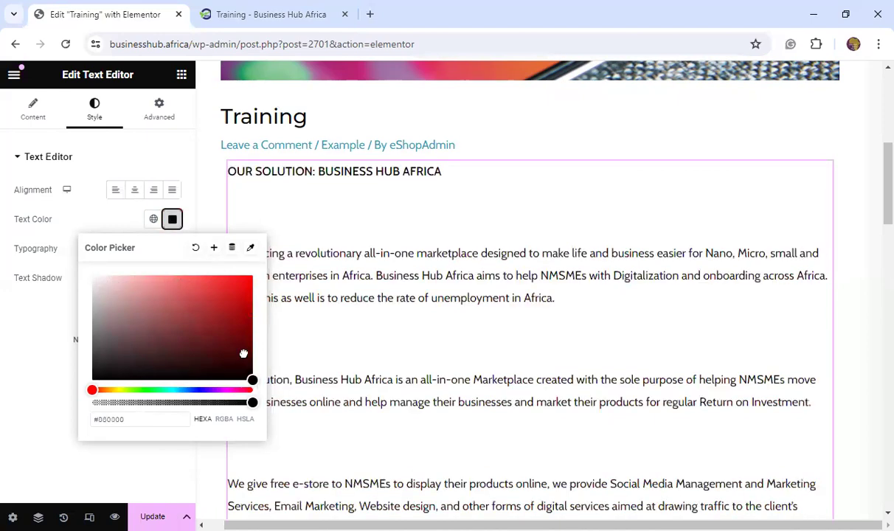
{"action": "left_click", "coordinate": [208, 315]}
{"action": "left_click", "coordinate": [252, 350]}
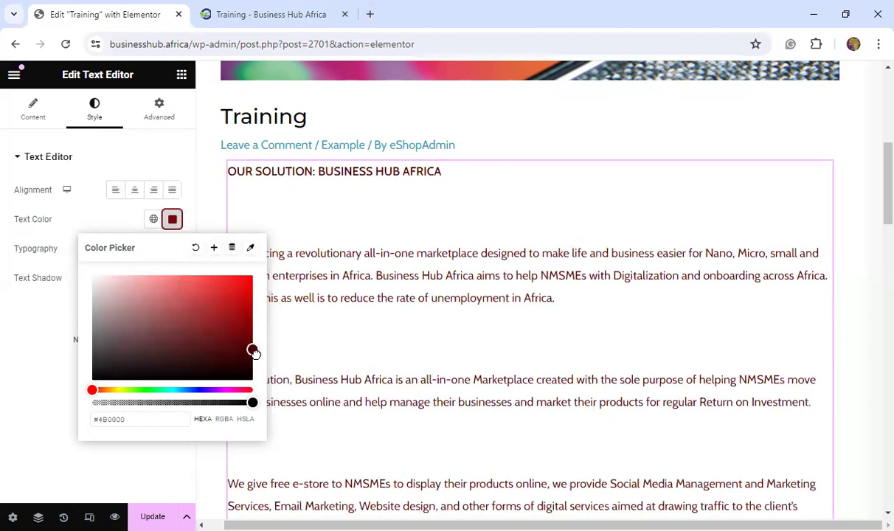
{"action": "left_click", "coordinate": [253, 290]}
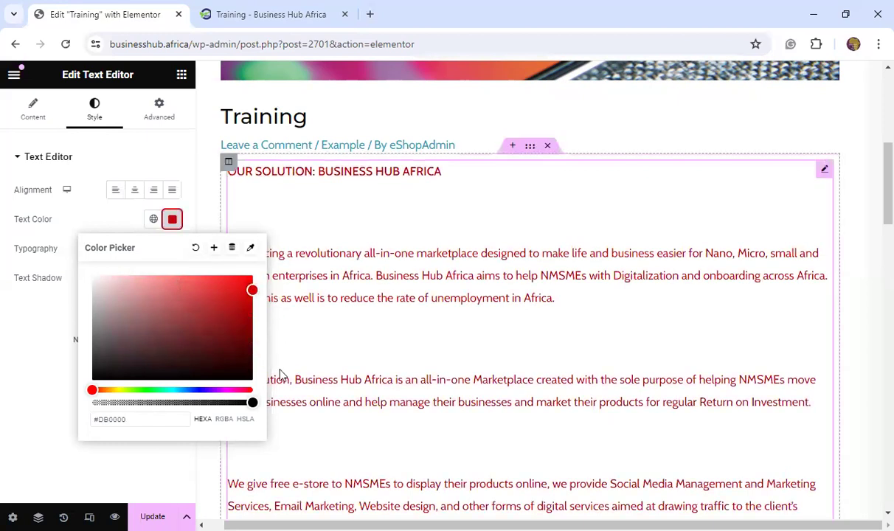
{"action": "left_click_drag", "start_coordinate": [45, 338], "coordinate": [38, 324]}
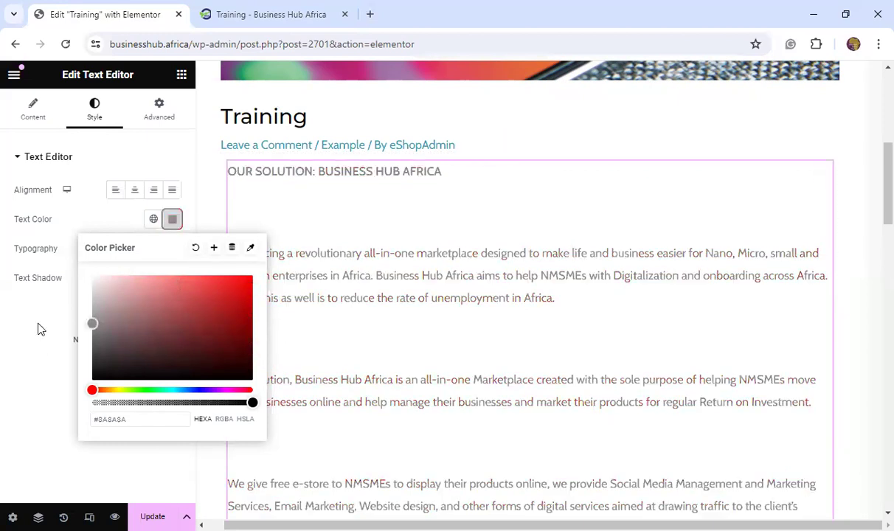
{"action": "left_click", "coordinate": [173, 221]}
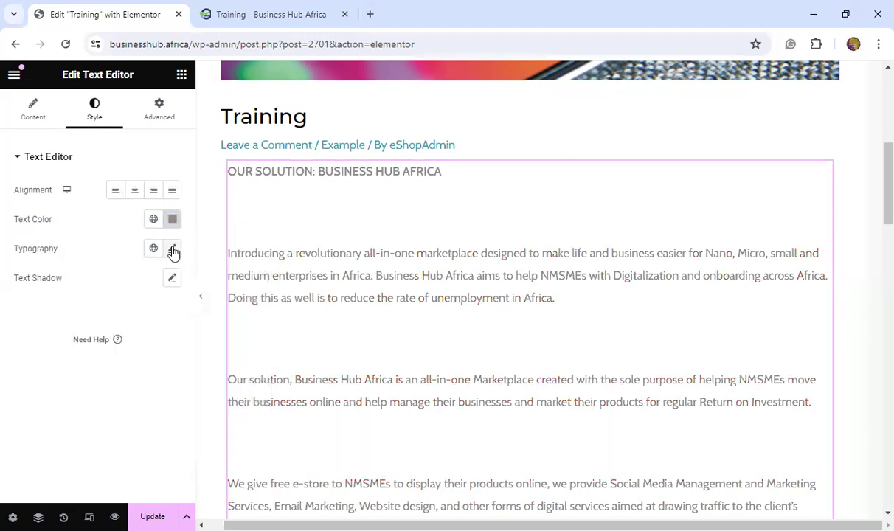
Set the article text's typography to the Helvetica family, size 13 px and Bold weight
{"action": "left_click", "coordinate": [173, 250]}
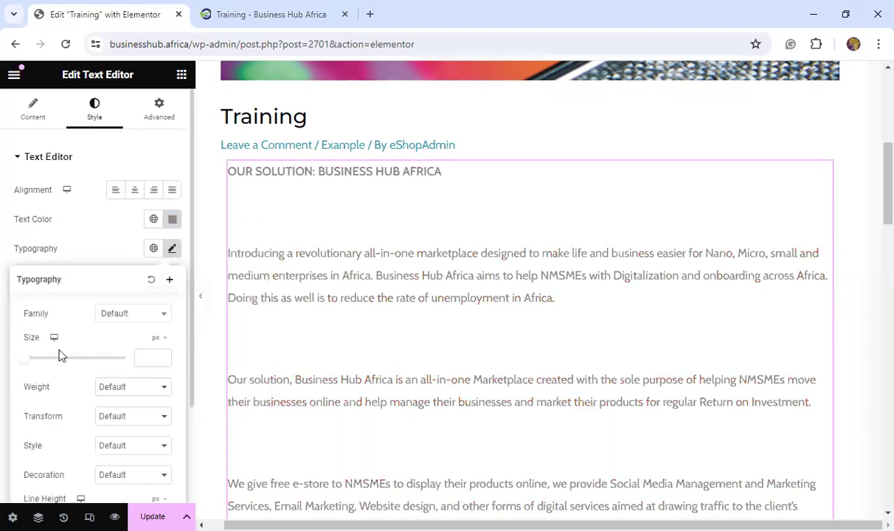
{"action": "left_click", "coordinate": [165, 317]}
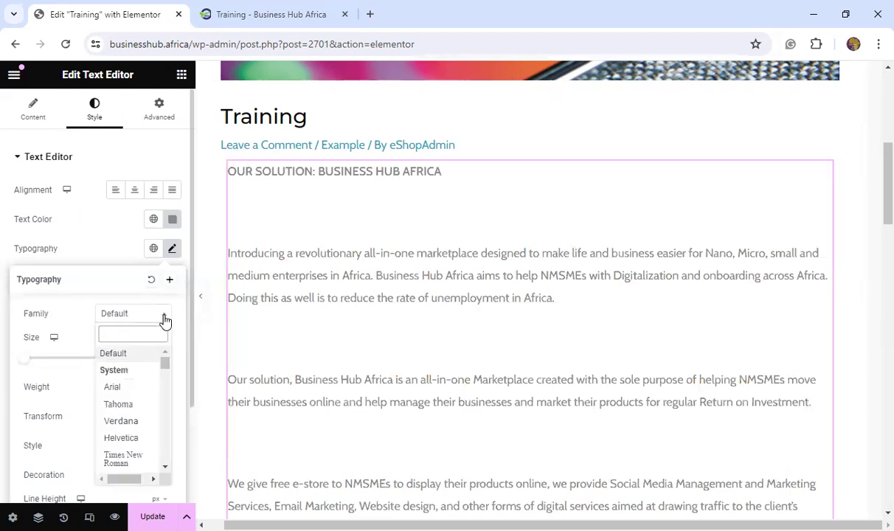
{"action": "left_click", "coordinate": [121, 438]}
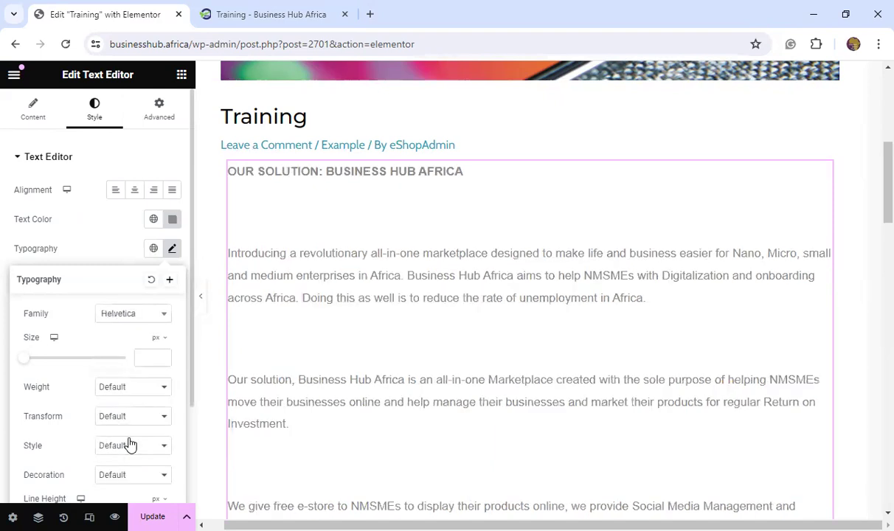
{"action": "mouse_move", "coordinate": [25, 366]}
{"action": "left_mouse_down"}
{"action": "mouse_move", "coordinate": [65, 368]}
{"action": "mouse_move", "coordinate": [30, 367]}
{"action": "left_mouse_up"}
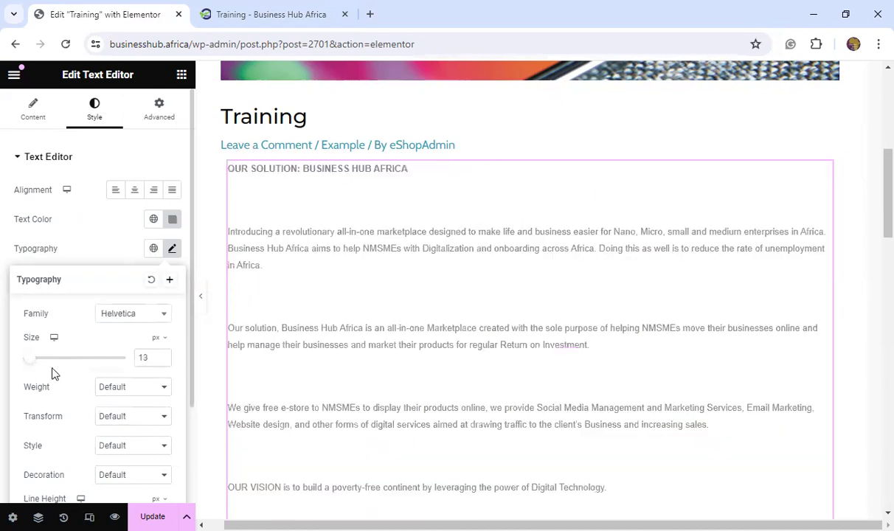
{"action": "left_click", "coordinate": [164, 388]}
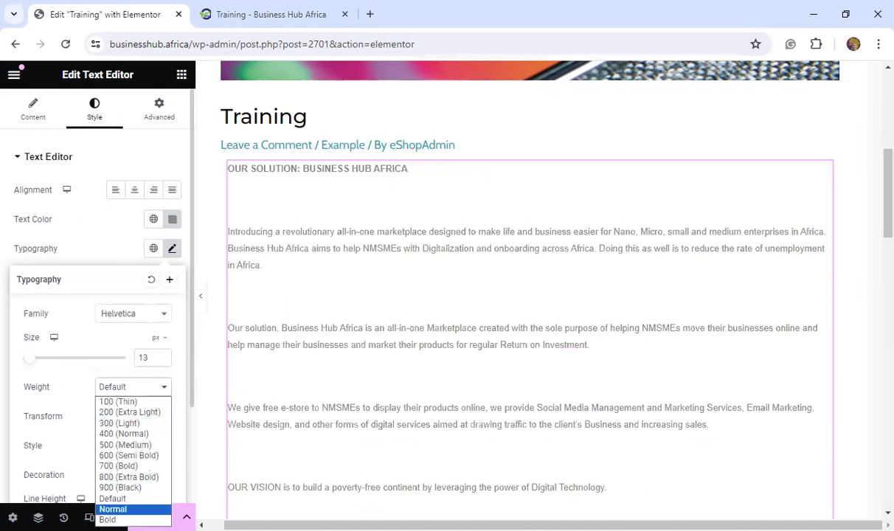
{"action": "left_click", "coordinate": [114, 519]}
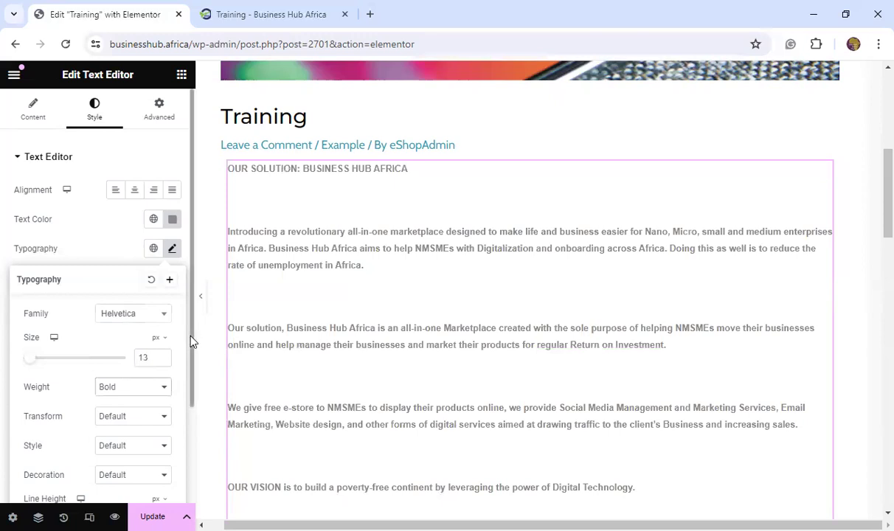
Examine the remaining typography options for the article text, including transform, style, decoration, line height, letter spacing and word spacing
{"action": "scroll", "coordinate": [191, 342], "scroll_direction": "down", "scroll_amount": 1}
{"action": "scroll", "coordinate": [191, 397], "scroll_direction": "down", "scroll_amount": 3}
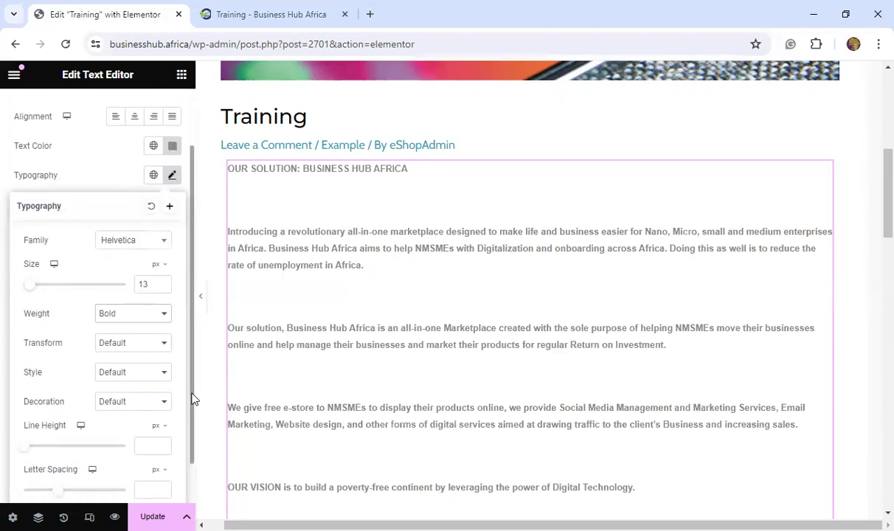
{"action": "scroll", "coordinate": [164, 417], "scroll_direction": "down", "scroll_amount": 2}
{"action": "scroll", "coordinate": [136, 430], "scroll_direction": "up", "scroll_amount": 6}
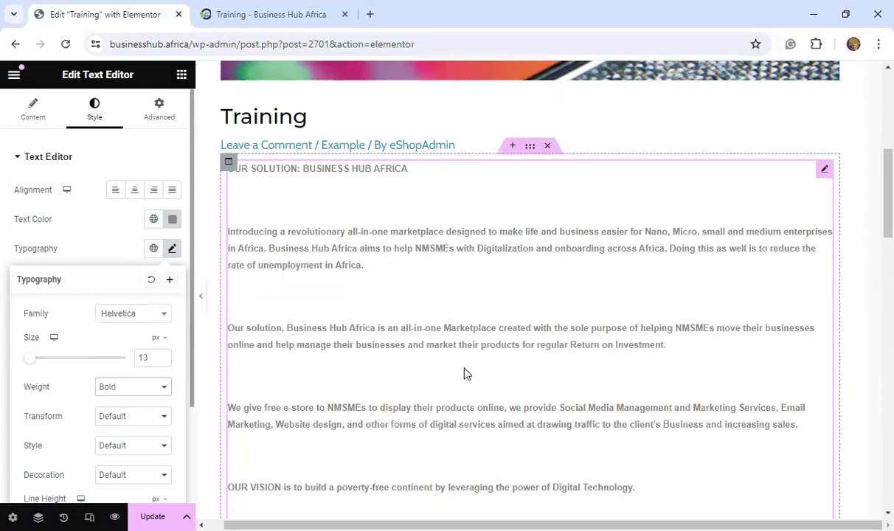
{"action": "scroll", "coordinate": [120, 402], "scroll_direction": "down", "scroll_amount": 3}
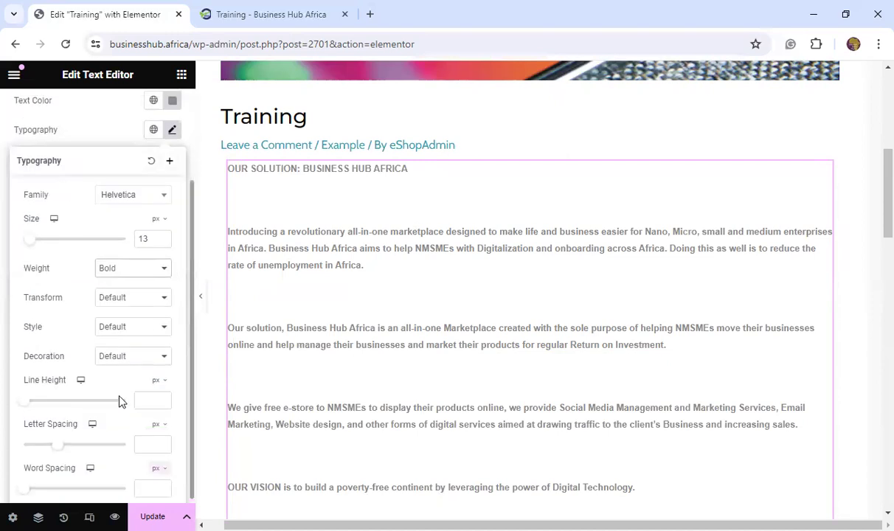
{"action": "scroll", "coordinate": [141, 378], "scroll_direction": "up", "scroll_amount": 2}
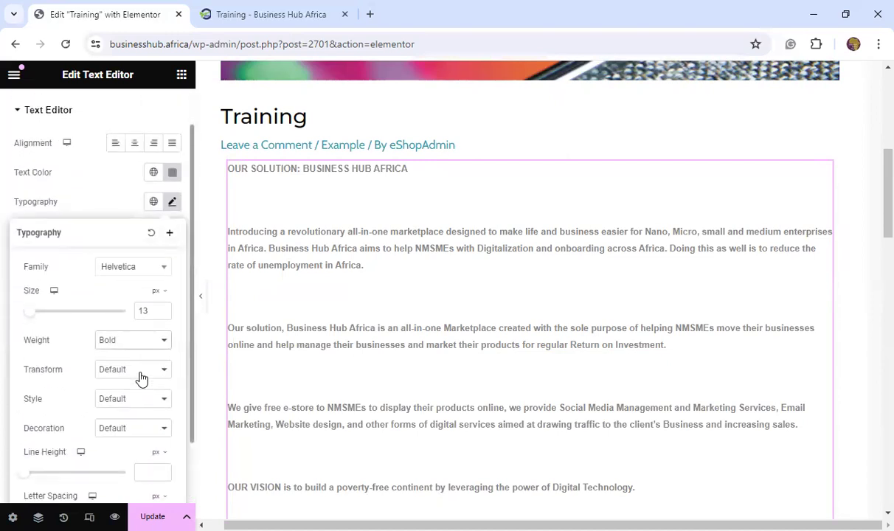
{"action": "scroll", "coordinate": [140, 376], "scroll_direction": "down", "scroll_amount": 2}
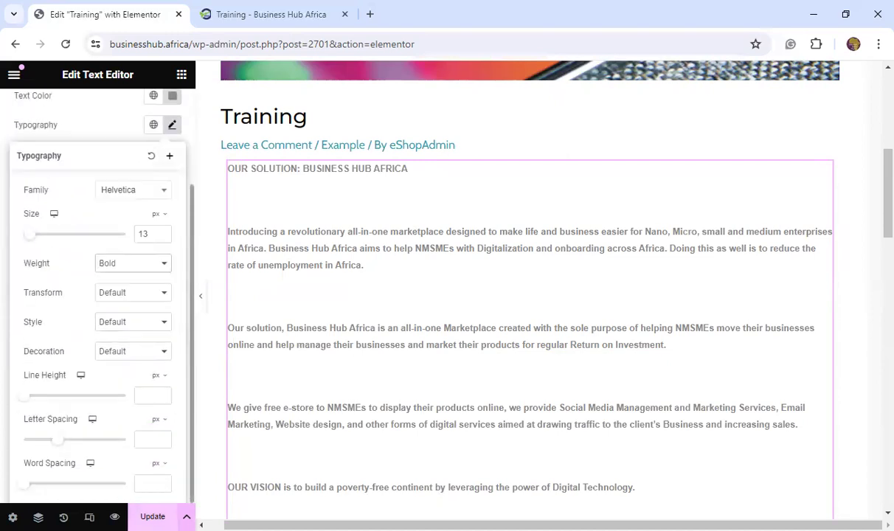
Update the post with the new text styling and check the article on the refreshed live Training page
{"action": "left_click", "coordinate": [152, 517]}
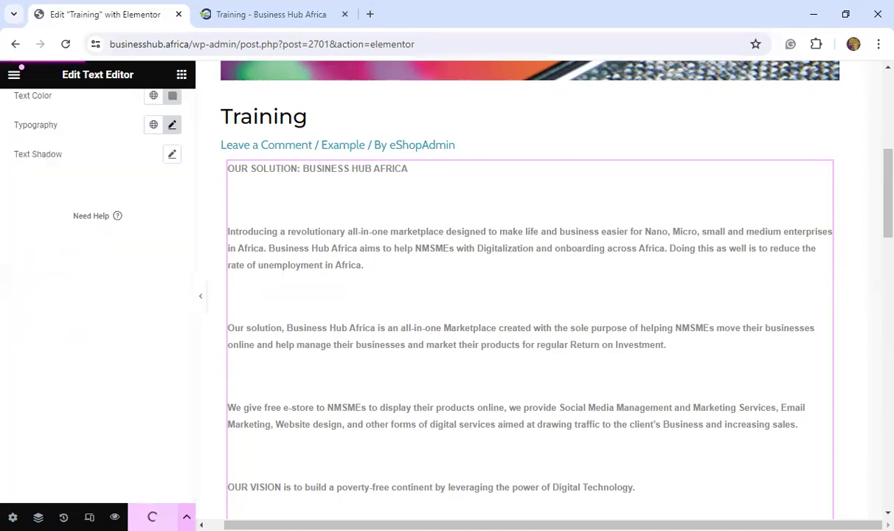
{"action": "left_click", "coordinate": [248, 15]}
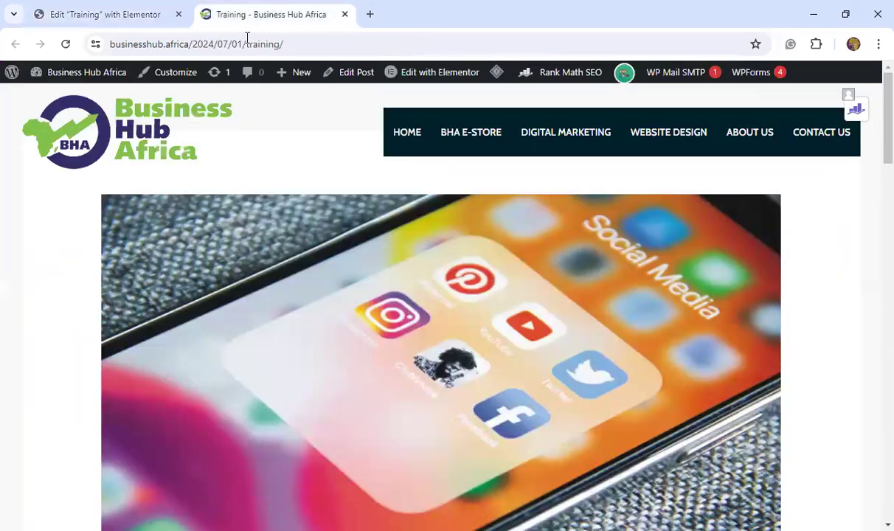
{"action": "left_click", "coordinate": [65, 46]}
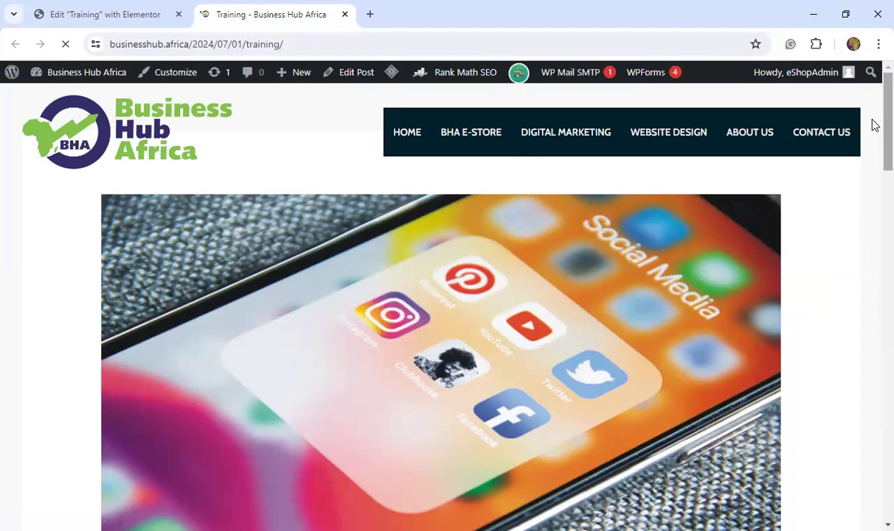
{"action": "scroll", "coordinate": [874, 125], "scroll_direction": "down", "scroll_amount": 6}
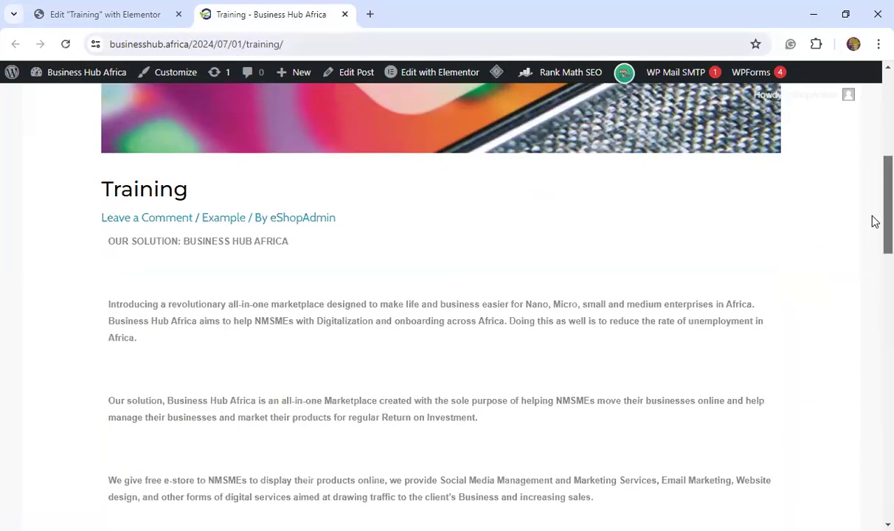
Review the rest of the live Training page, from the article text down to the comment form and back to the Click Here button
{"action": "scroll", "coordinate": [874, 222], "scroll_direction": "down", "scroll_amount": 4}
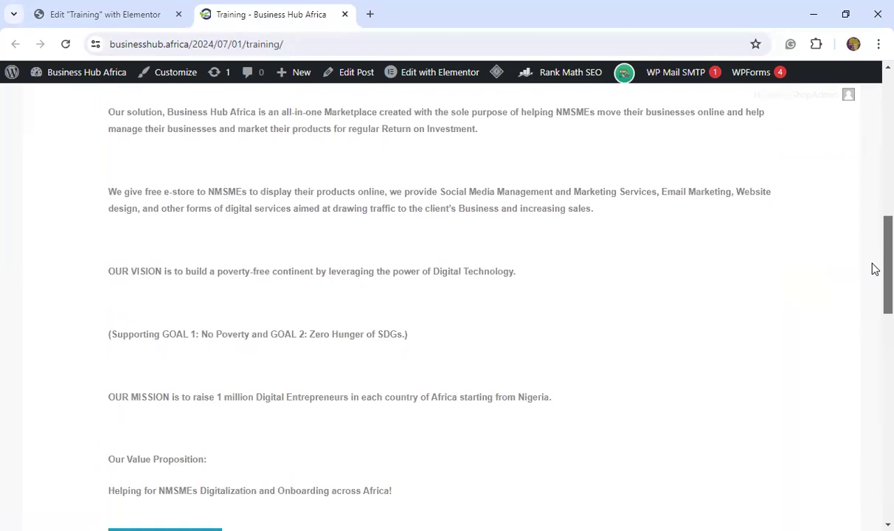
{"action": "left_click_drag", "start_coordinate": [875, 270], "coordinate": [875, 385]}
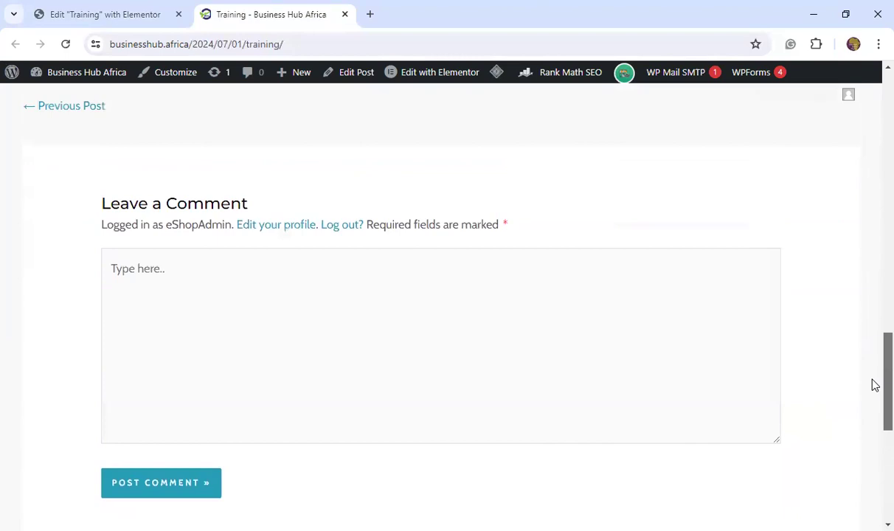
{"action": "scroll", "coordinate": [874, 393], "scroll_direction": "down", "scroll_amount": 1}
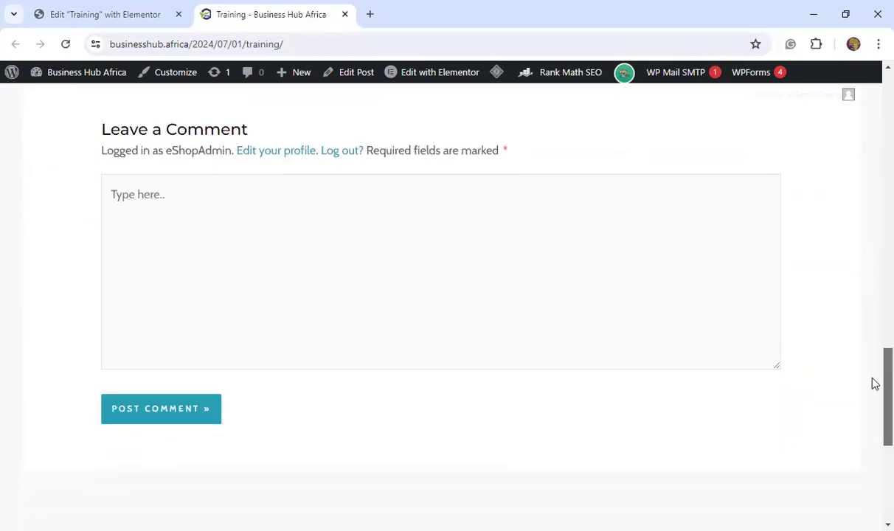
{"action": "left_click_drag", "start_coordinate": [875, 393], "coordinate": [871, 305]}
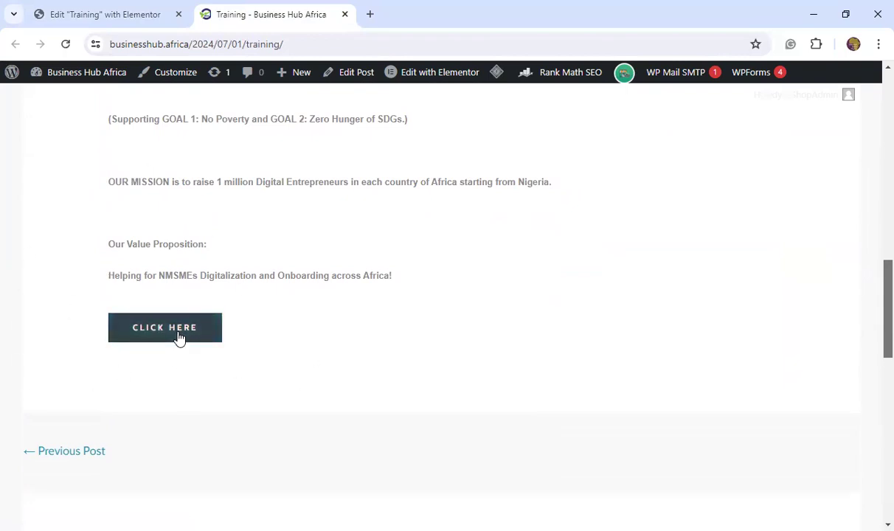
Return to the Elementor editor and change the text of the button below the article to "Sign Up"
{"action": "left_click", "coordinate": [110, 13]}
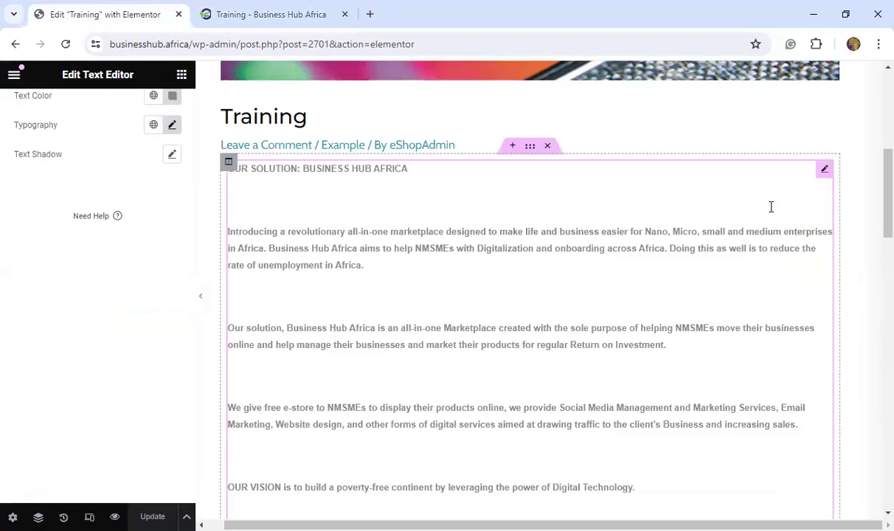
{"action": "scroll", "coordinate": [875, 246], "scroll_direction": "down", "scroll_amount": 3}
{"action": "scroll", "coordinate": [874, 246], "scroll_direction": "down", "scroll_amount": 3}
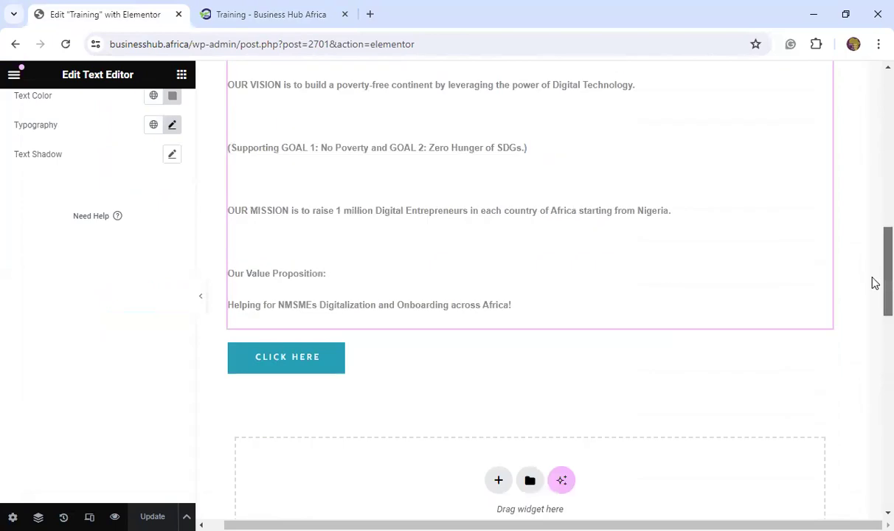
{"action": "left_click", "coordinate": [306, 365]}
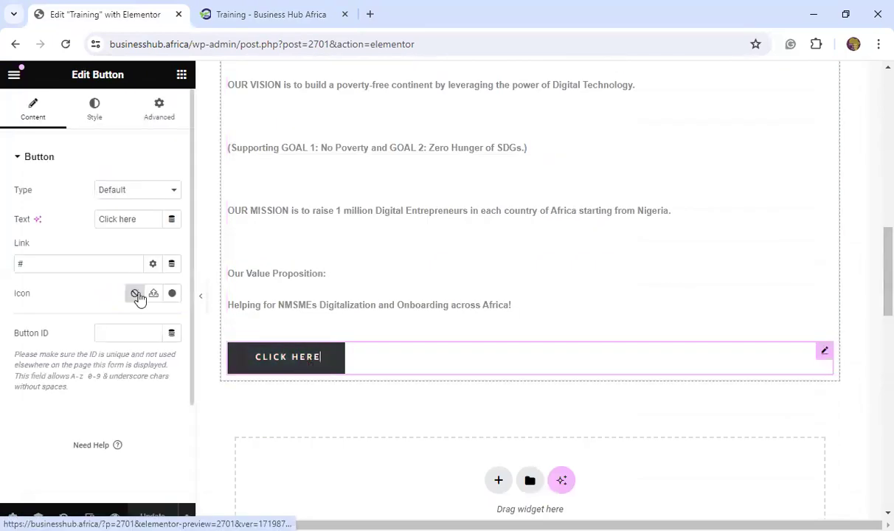
{"action": "left_click", "coordinate": [147, 225]}
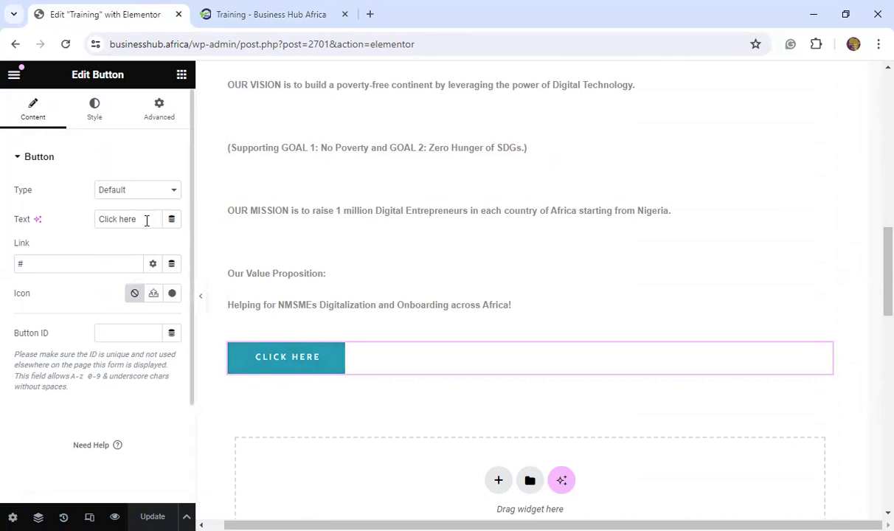
{"action": "left_click_drag", "start_coordinate": [145, 220], "coordinate": [84, 224]}
{"action": "type", "text": "Sign "}
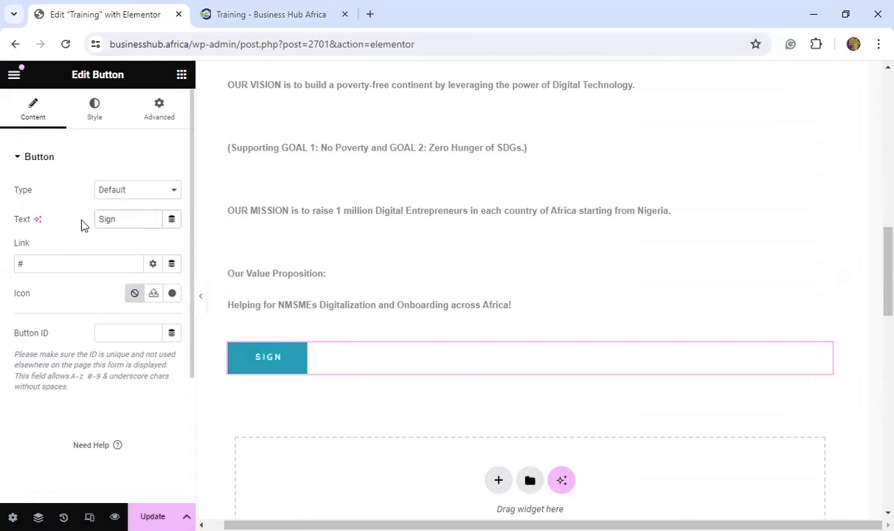
{"action": "type", "text": "Up"}
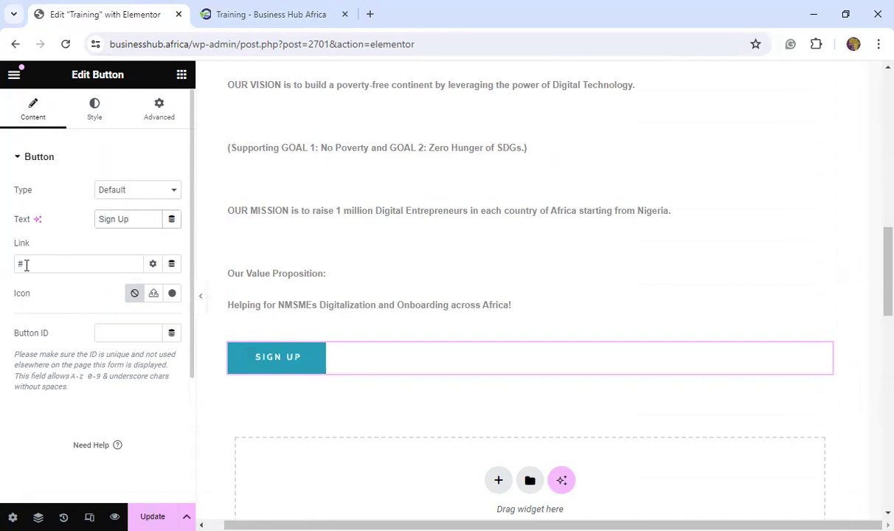
Show the Sign Up button's link options and try out the setting that opens the link in a new window
{"action": "left_click_drag", "start_coordinate": [30, 263], "coordinate": [19, 263]}
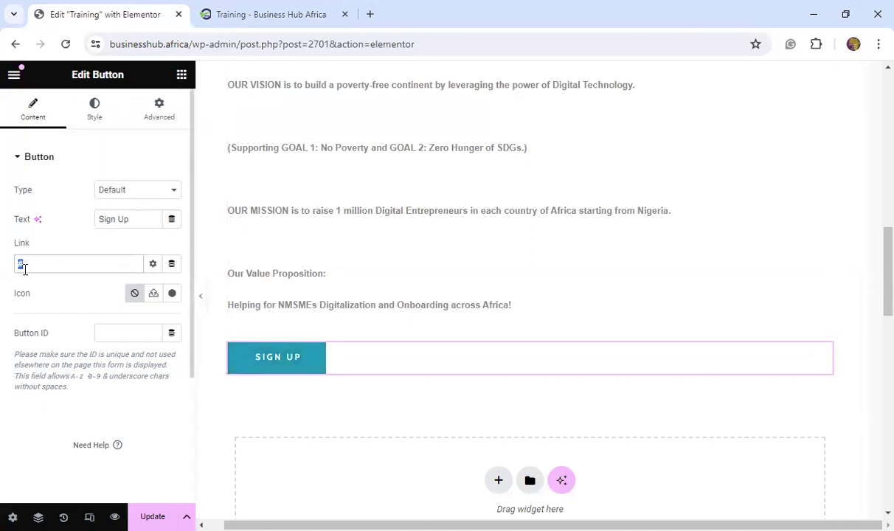
{"action": "left_click", "coordinate": [152, 264]}
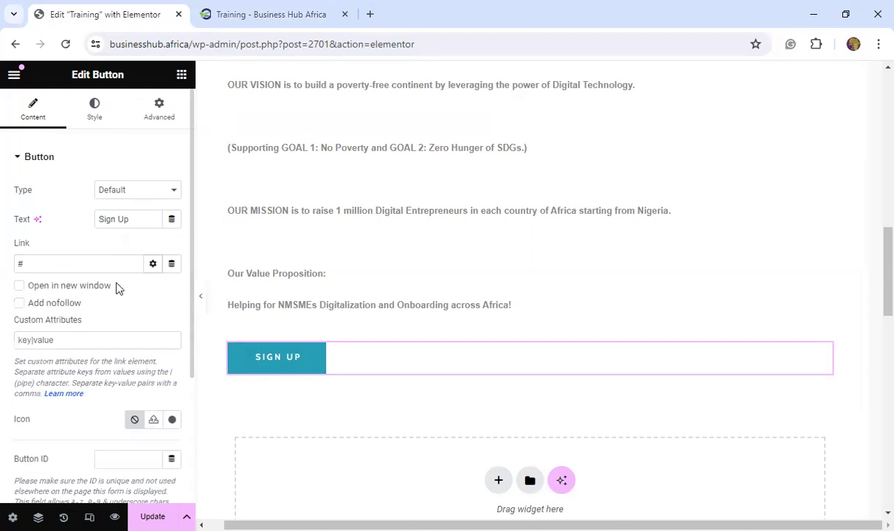
{"action": "left_click", "coordinate": [20, 287]}
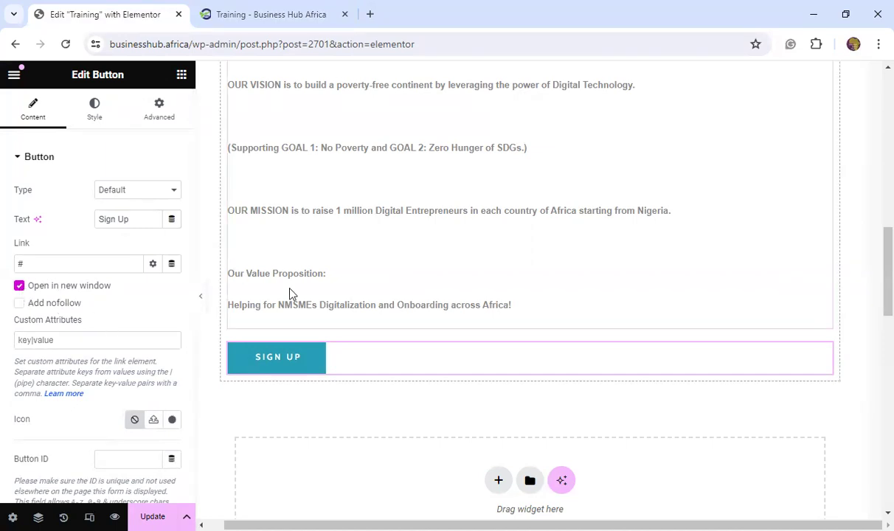
{"action": "left_click", "coordinate": [20, 286]}
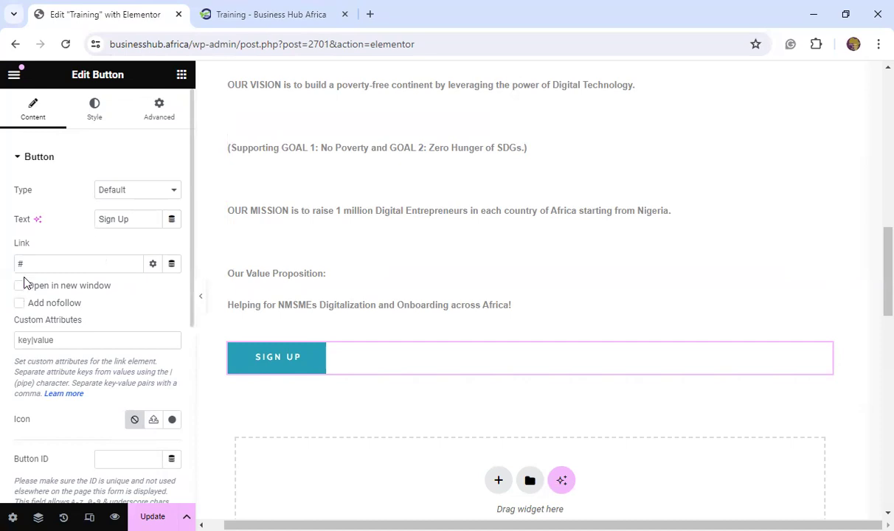